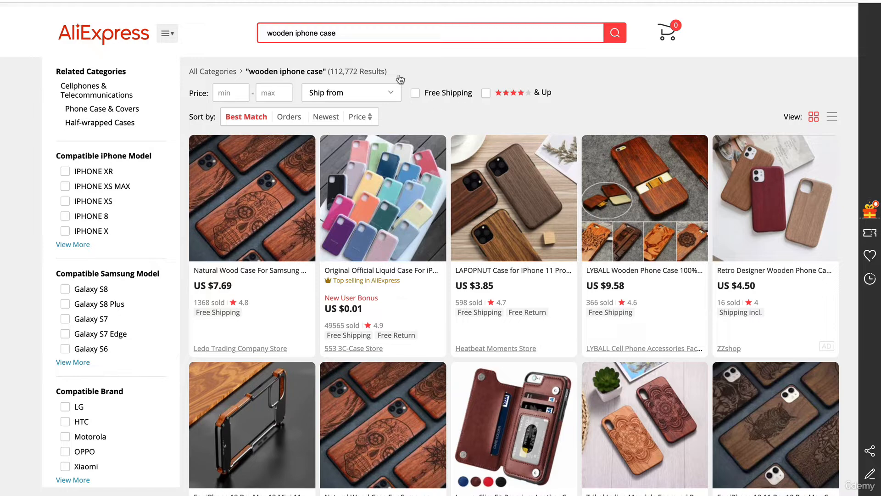
Search AliExpress for "wooden iphone cases" and open the Natural Wood Case listing from Ledo Trading Company Store.
scroll(324, 26, "up", 1)
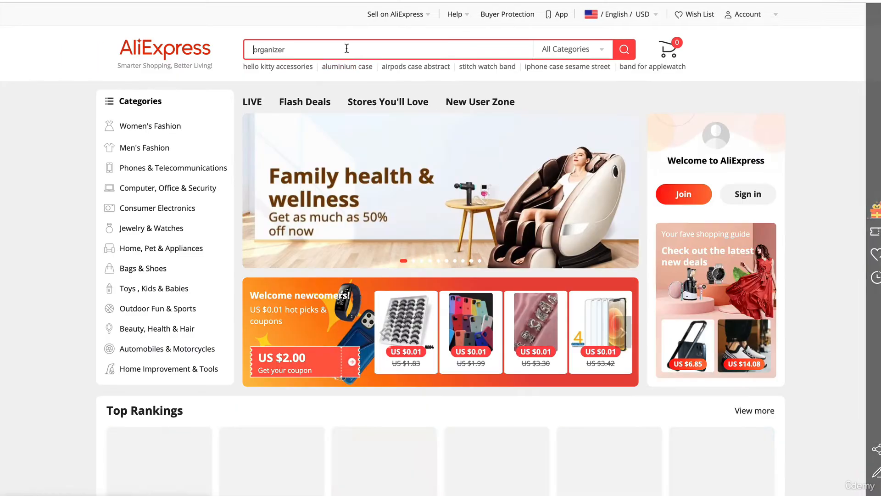
type("wooden iphone cas")
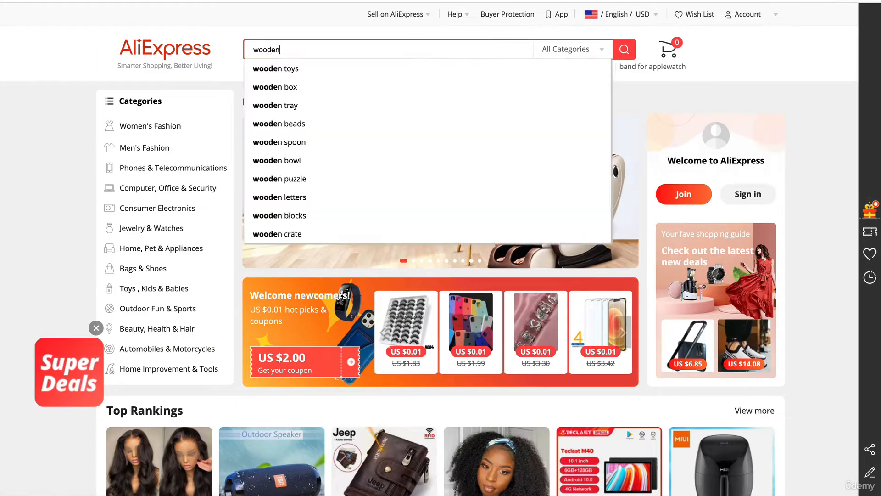
type("es")
key("Return")
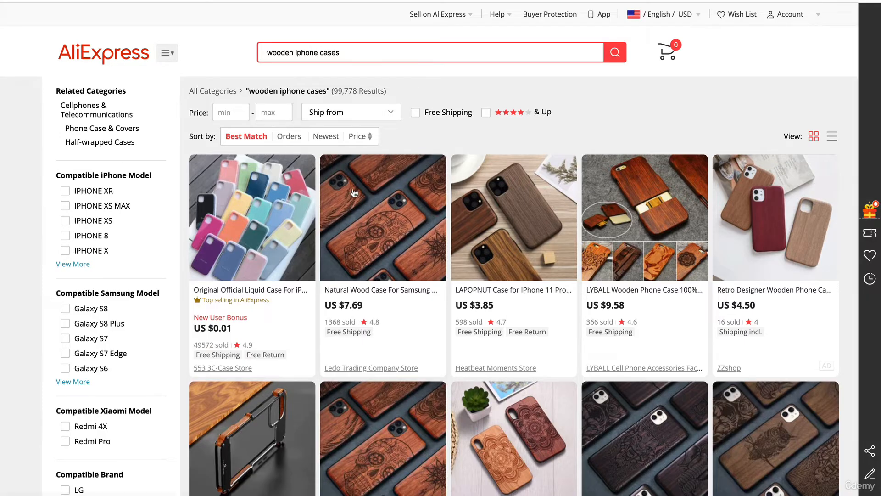
left_click(355, 193)
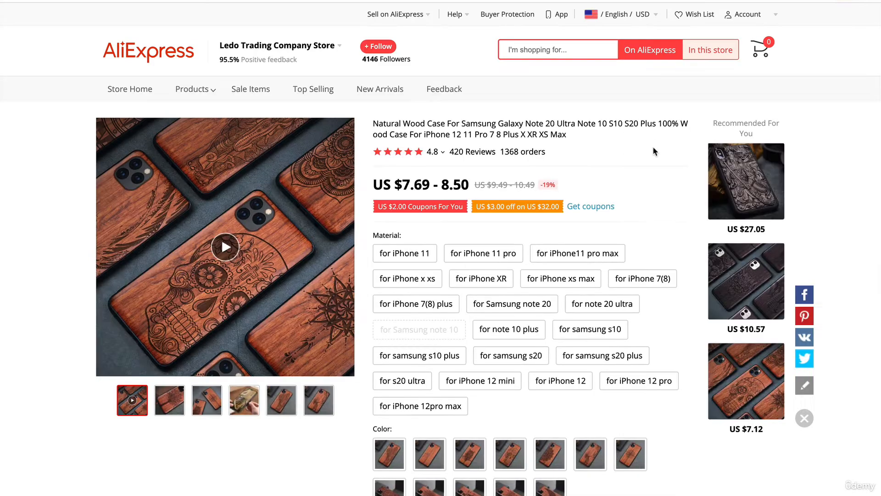
Display the skull design, color 4, and capture a screenshot of its enlarged product photo to the desktop.
scroll(688, 273, "down", 3)
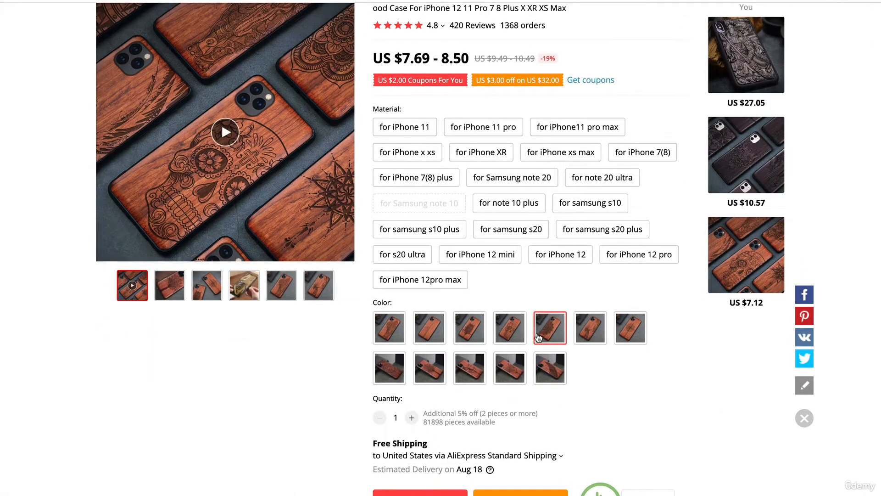
left_click(499, 336)
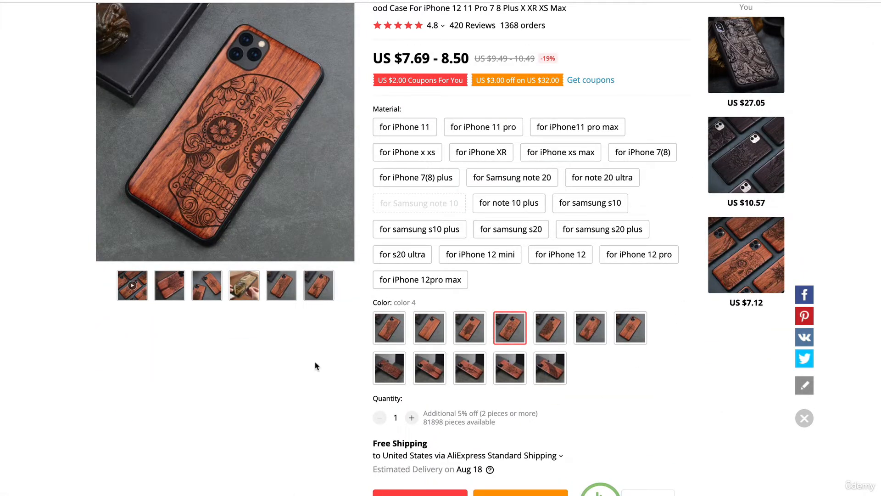
key("shift+super+4")
left_click_drag(351, 259, 96, 2)
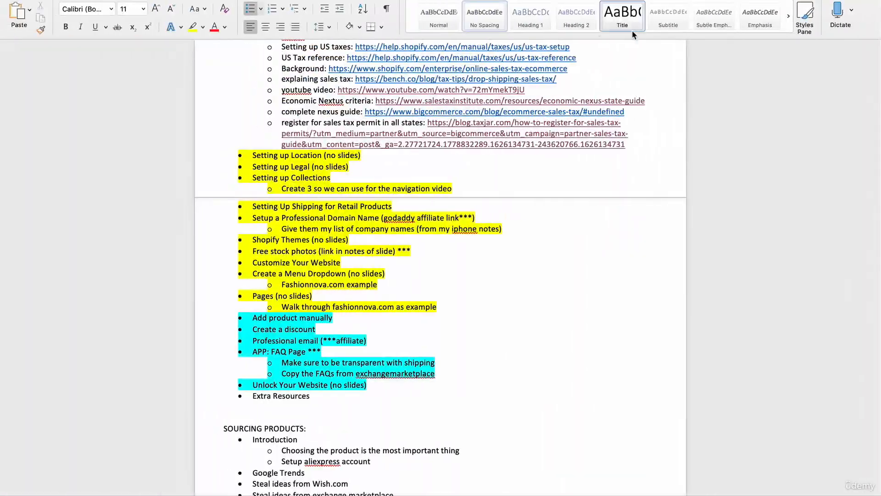
key("ctrl+Left")
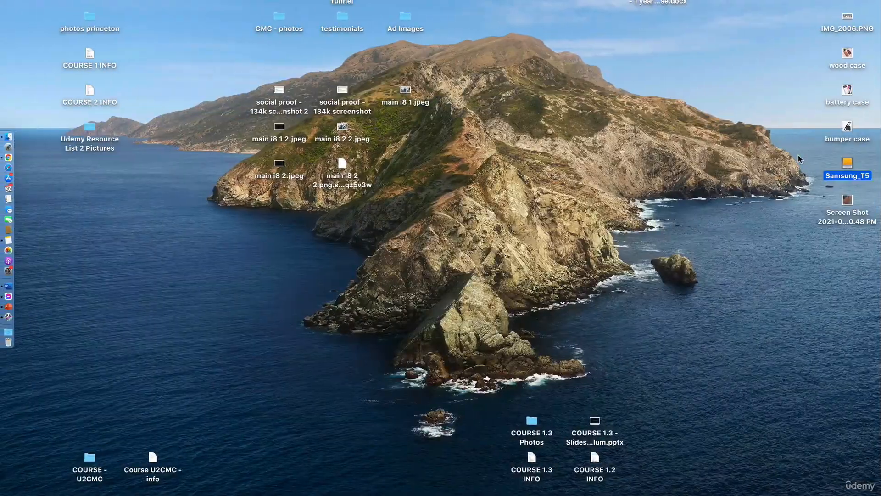
Switch to the Shopify admin and start a new product titled "Wooden Skull Case".
key("ctrl+Right")
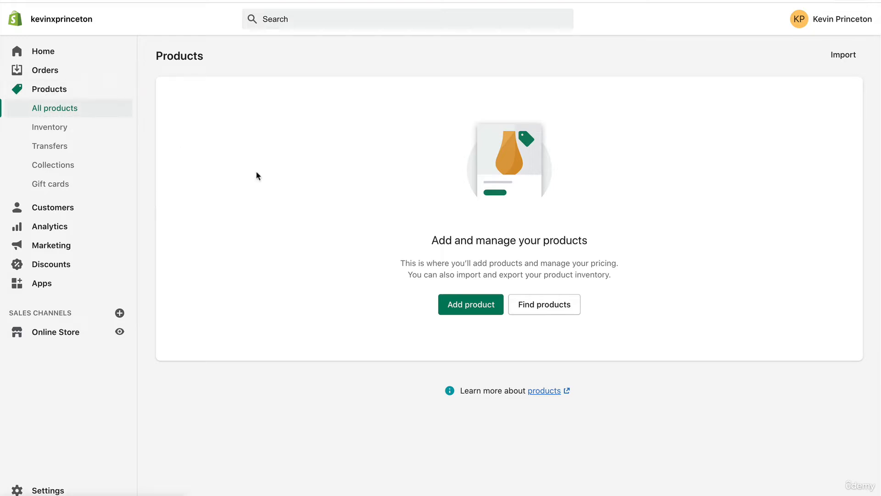
left_click(465, 301)
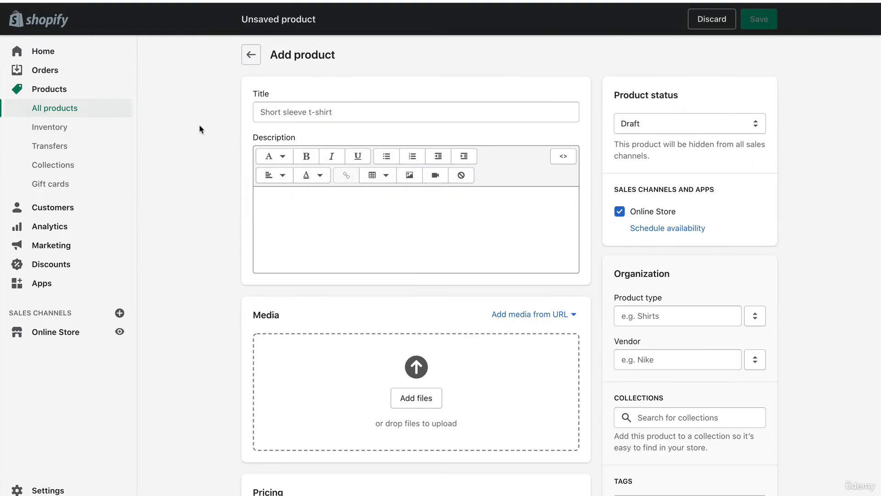
left_click(275, 116)
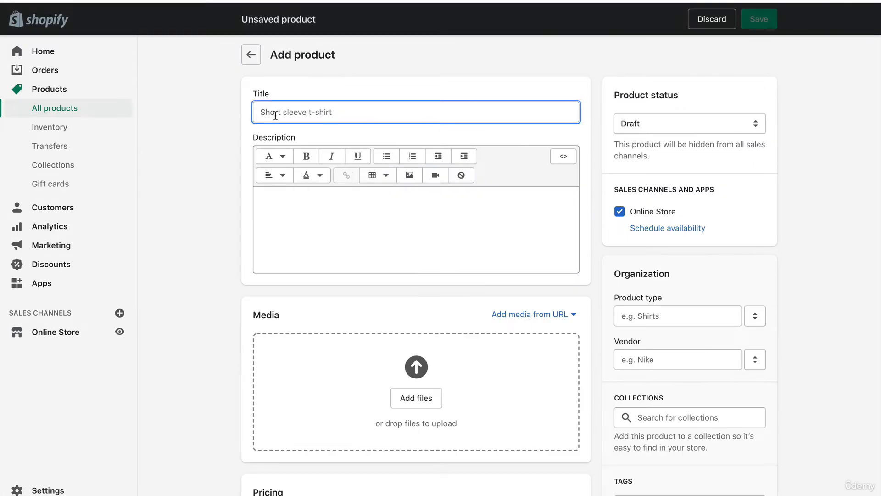
type("Wooden S")
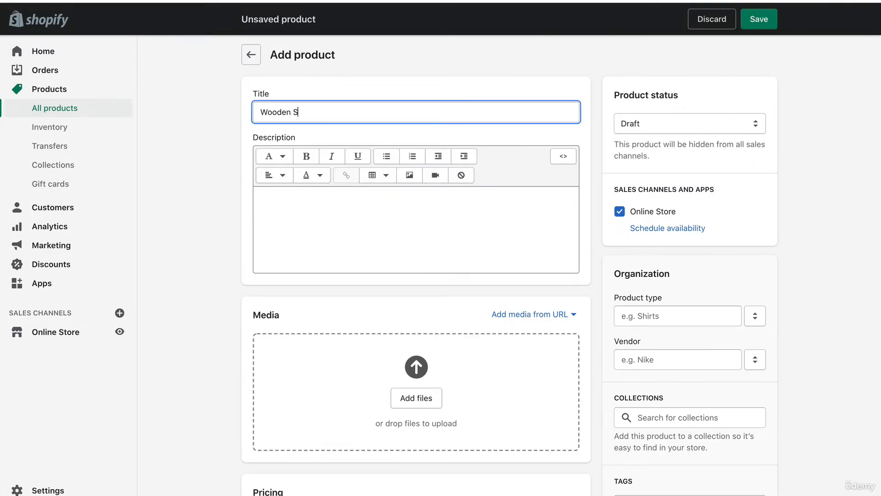
type("kull Case")
Begin the product description with the line "Wooden Iphone case... secure.. safe...".
left_click(287, 202)
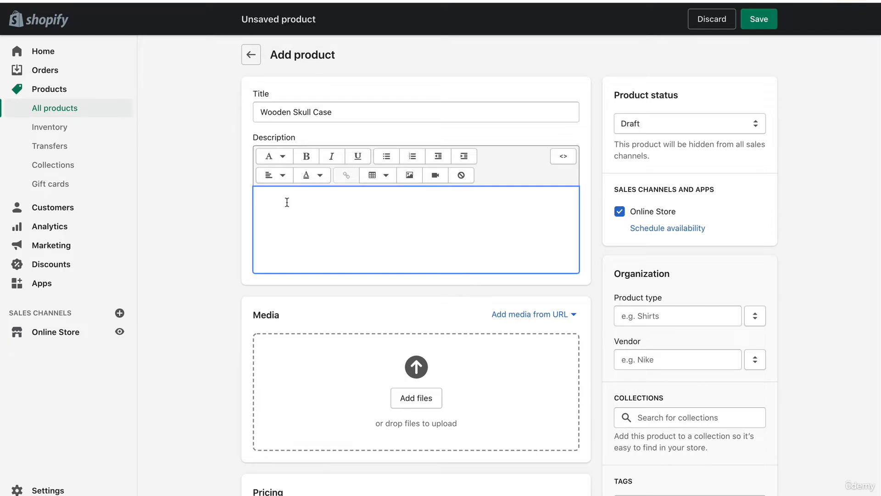
type("Wooden Iphone case .. secure.. safe")
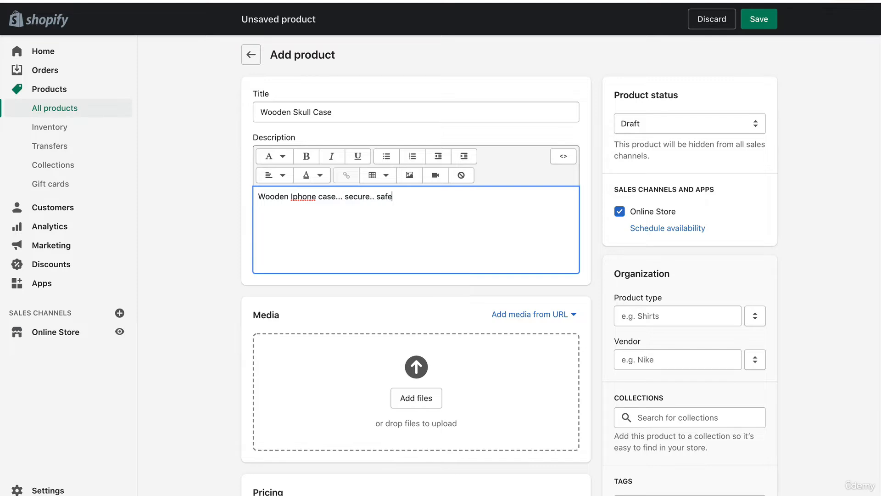
type("...")
key("Return")
key("Return")
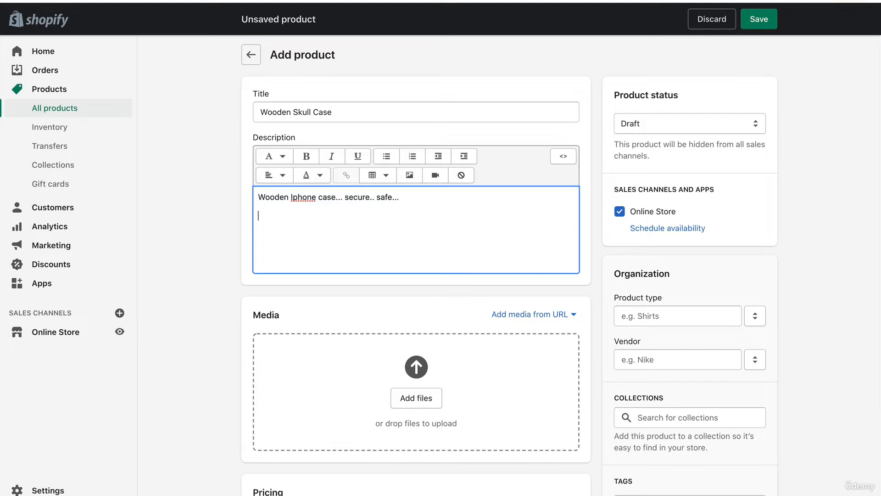
Add the description lines "SOURCED from europe" and "SHIPPING:" below the opening line.
type("SOURCE")
key("BackSpace")
type("ED from europe")
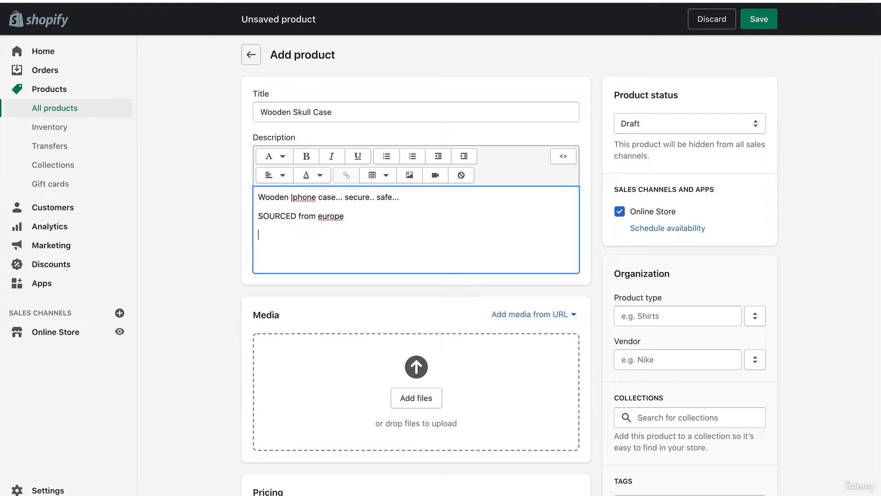
type("SHIPPING:")
Replace "SOURCED" in the second description line so it reads "LOCATION: sourced from europe".
left_click(296, 216)
key("BackSpace")
key("BackSpace")
key("BackSpace")
key("BackSpace")
key("BackSpace")
key("BackSpace")
key("BackSpace")
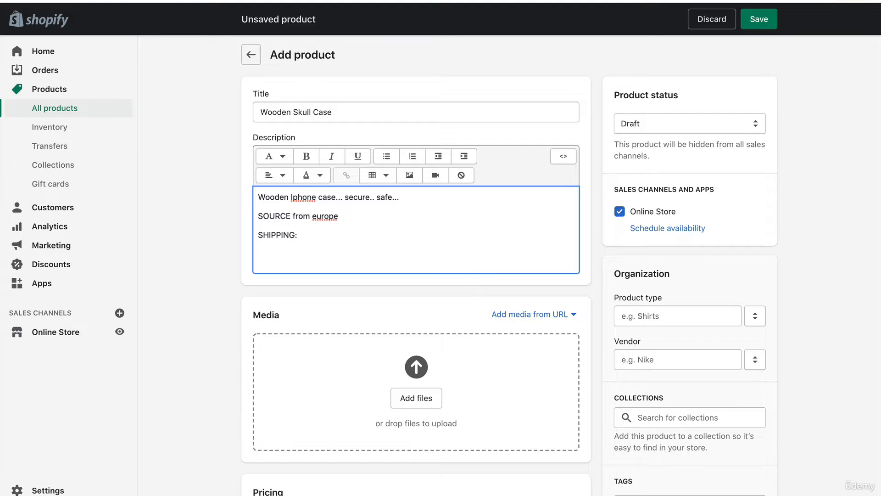
type("Lo")
key("BackSpace")
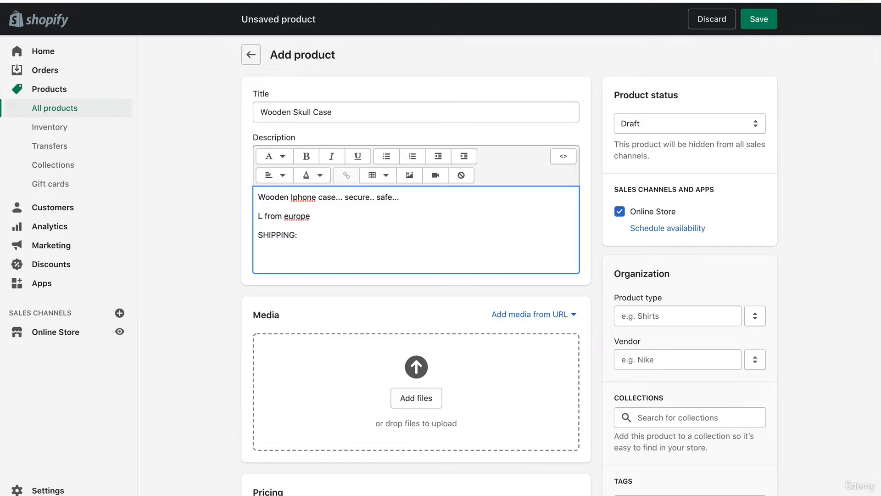
type("OCAITO")
key("BackSpace")
key("BackSpace")
key("BackSpace")
type("TION: sourced")
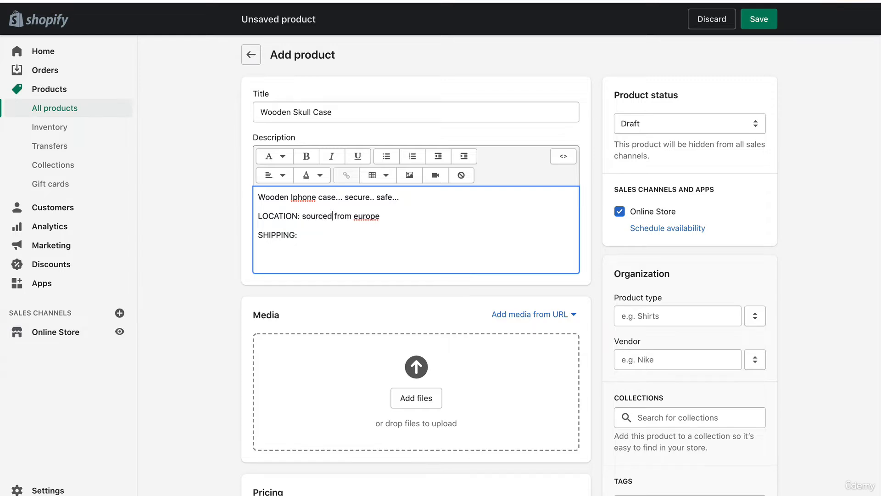
Complete the shipping line with "3-4 weeks" and add a closing line "THANK YOU: for understanding".
left_click(311, 234)
type("3-4 weeks")
key("Return")
type("THANK YOU: ")
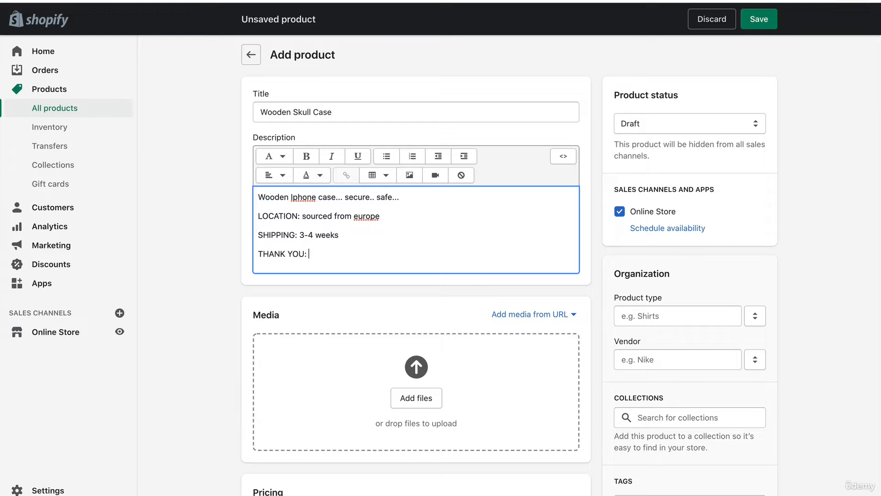
type("for understanding")
Upload the skull case screenshot from the Desktop folder as the product's media.
scroll(191, 195, "down", 3)
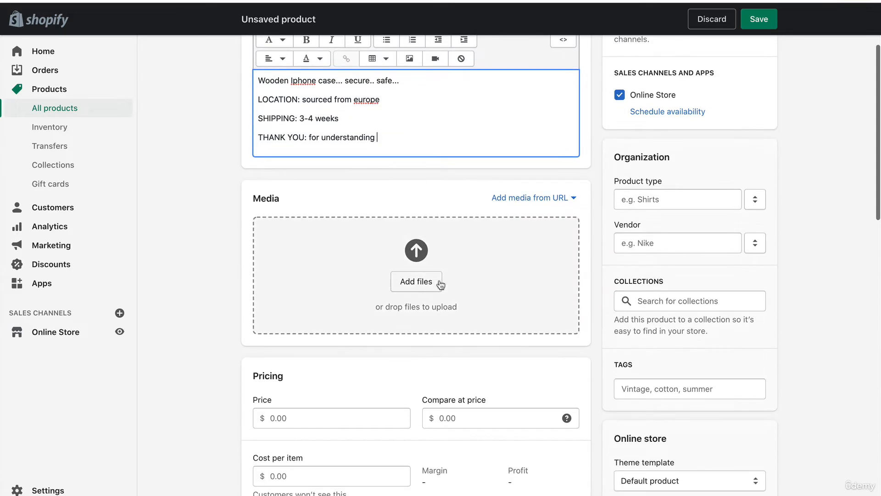
left_click(422, 282)
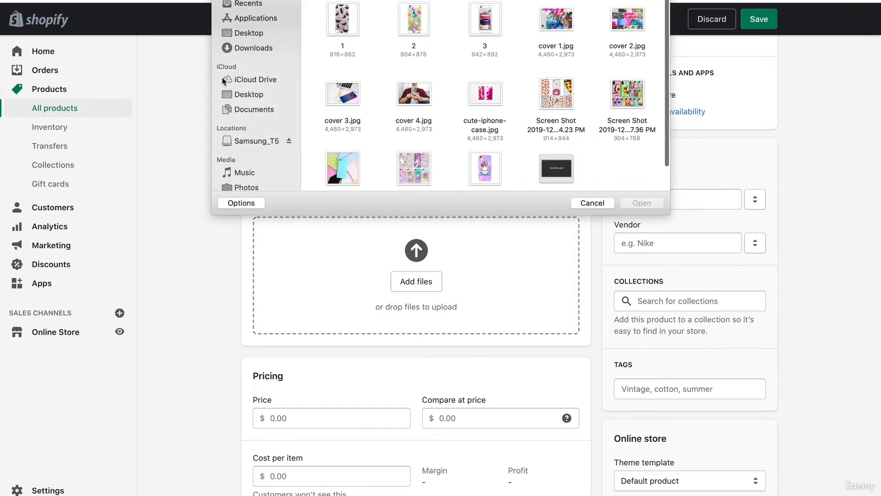
left_click(241, 33)
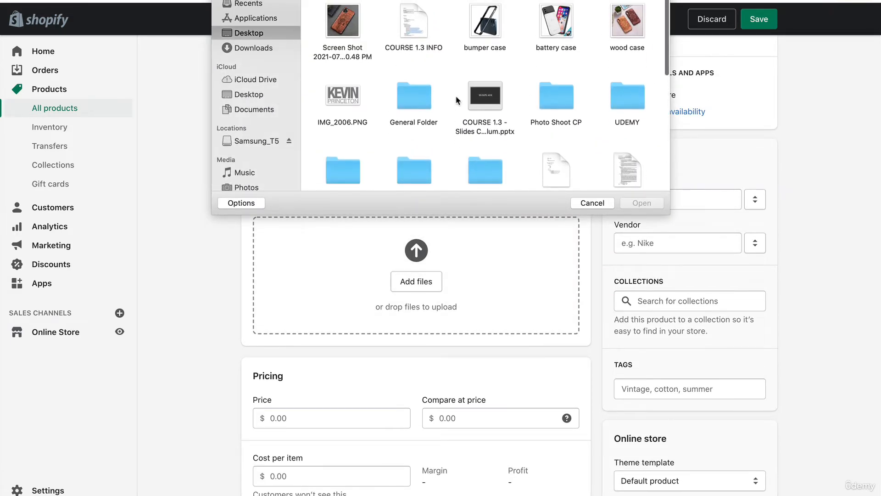
left_click(340, 33)
left_click(642, 202)
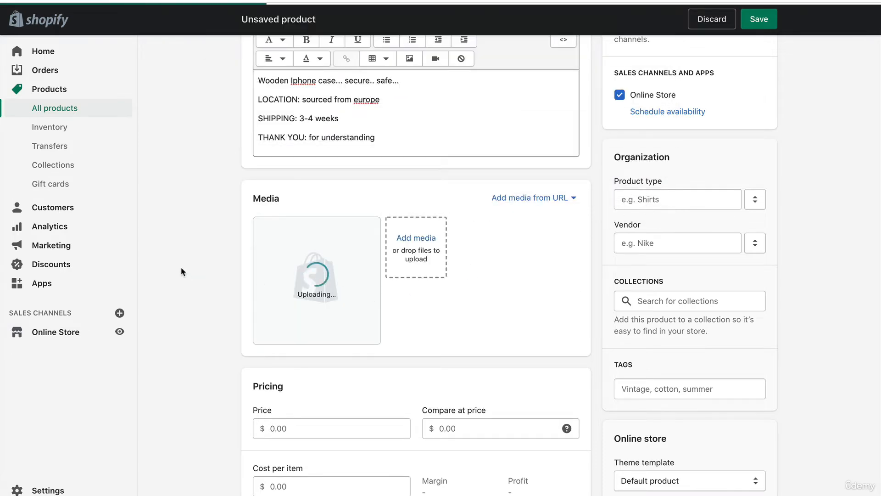
Set the product's price to $17.50 and its compare-at price to $28.99.
scroll(180, 267, "down", 4)
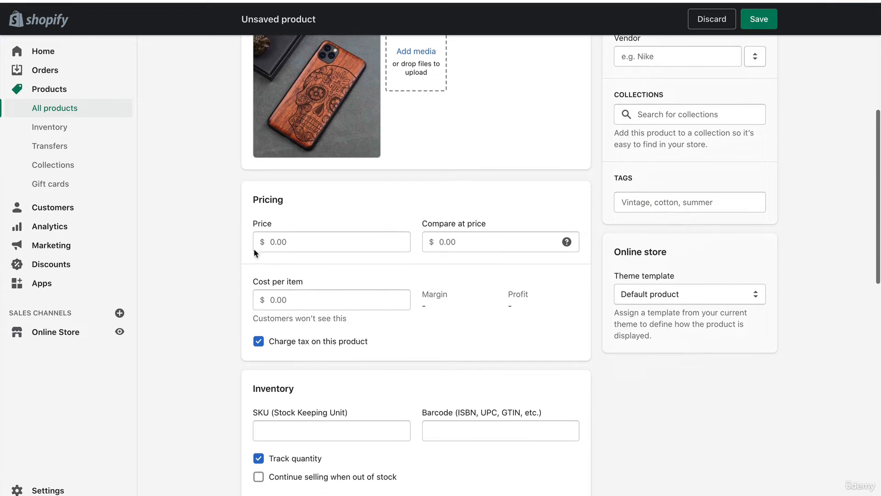
left_click(289, 244)
type("17.50")
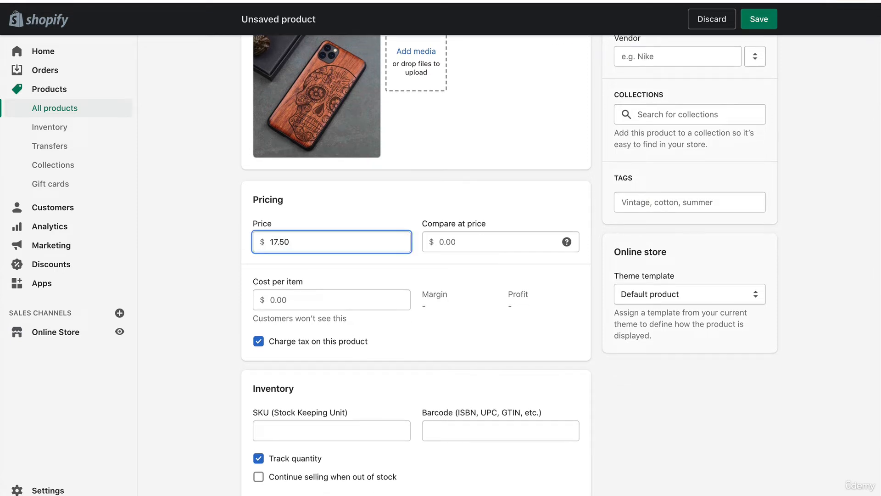
key("Tab")
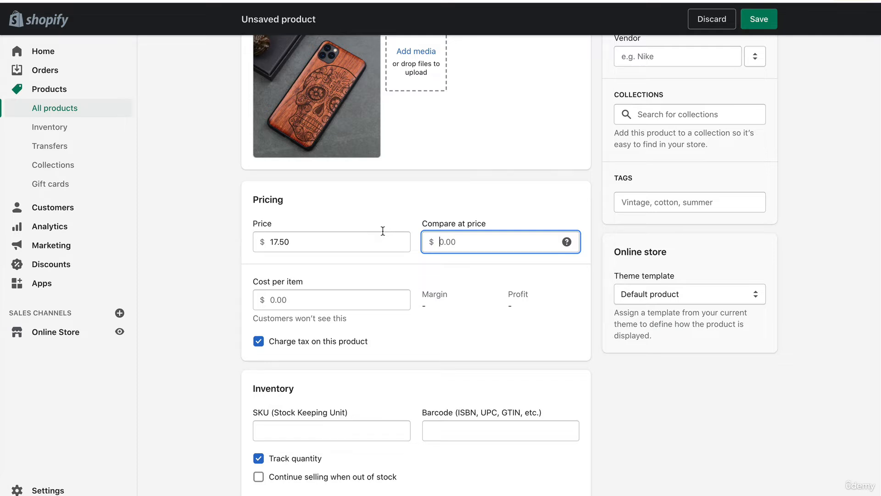
type("25.0")
key("BackSpace")
key("BackSpace")
key("BackSpace")
type("8.99")
Check the supplier's price on the AliExpress listing and set the cost per item to $8.50.
left_click(281, 302)
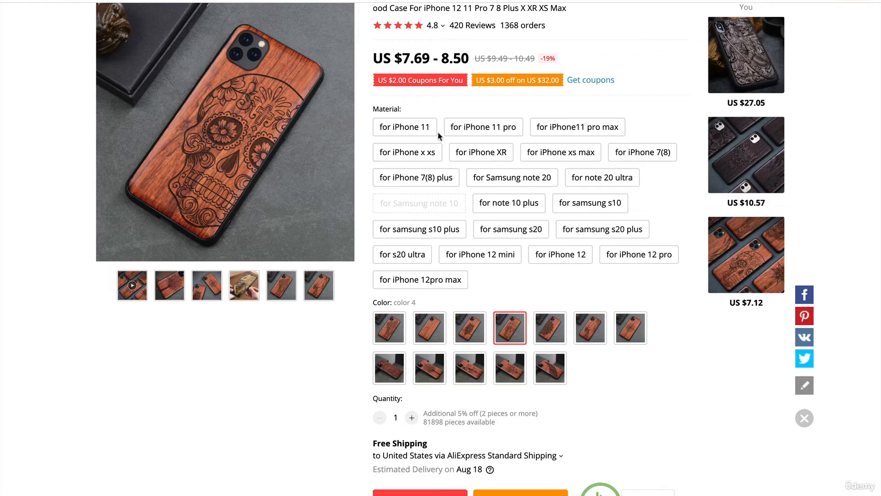
scroll(438, 135, "up", 1)
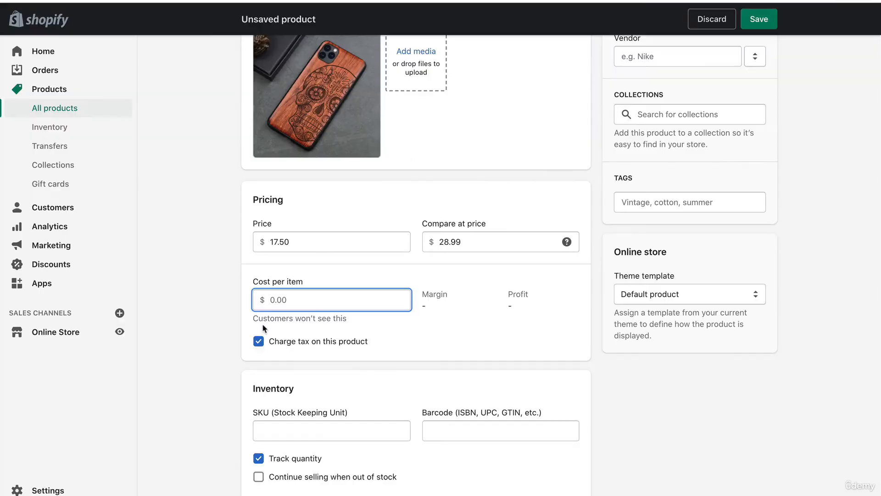
type("8.50")
left_click(155, 348)
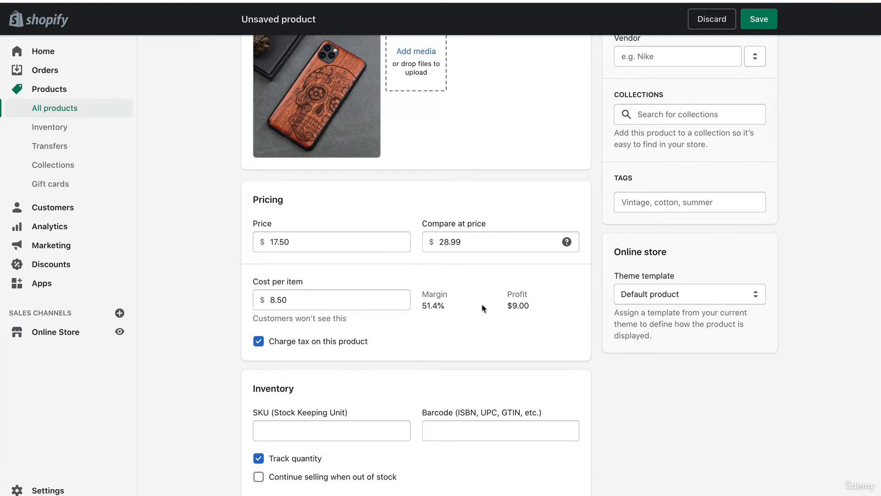
Check the supplier's stock on the AliExpress listing and set the product's available quantity to 99.
scroll(481, 304, "down", 3)
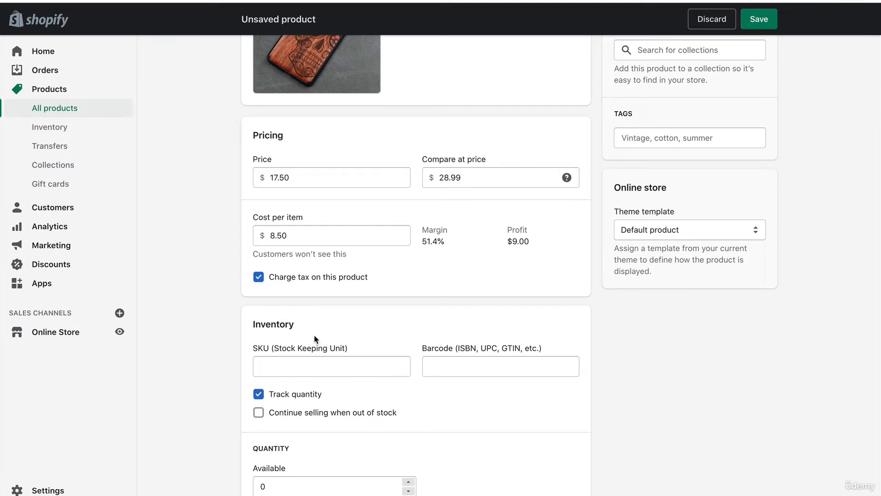
scroll(315, 339, "down", 3)
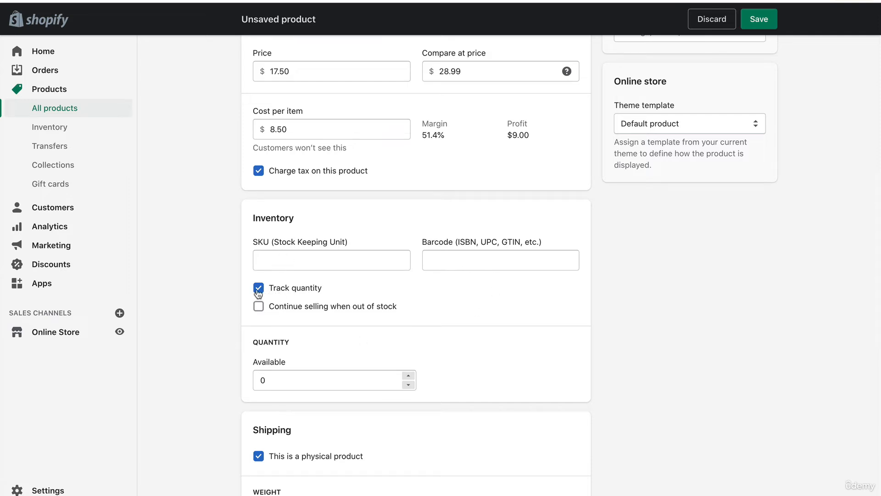
double_click(275, 383)
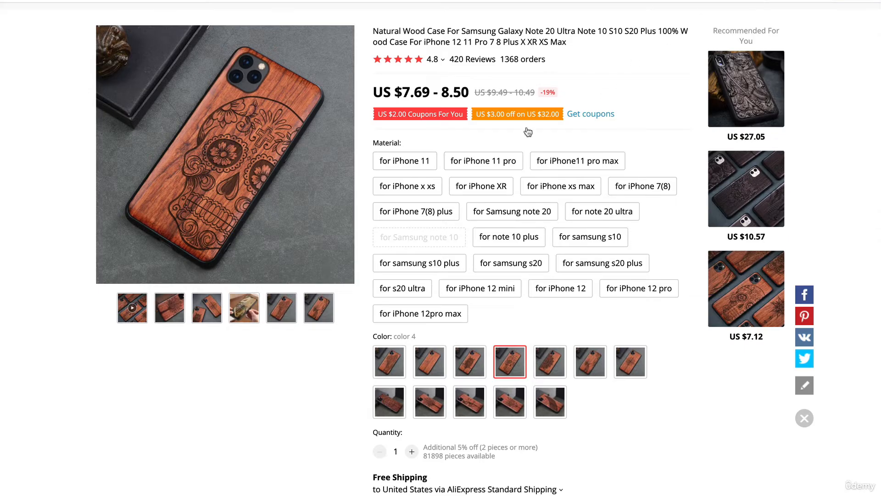
scroll(450, 353, "down", 2)
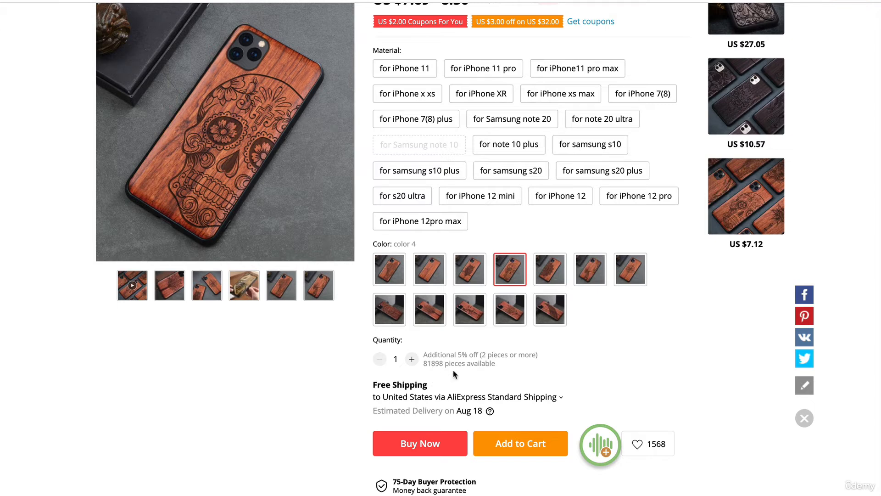
scroll(576, 354, "up", 4)
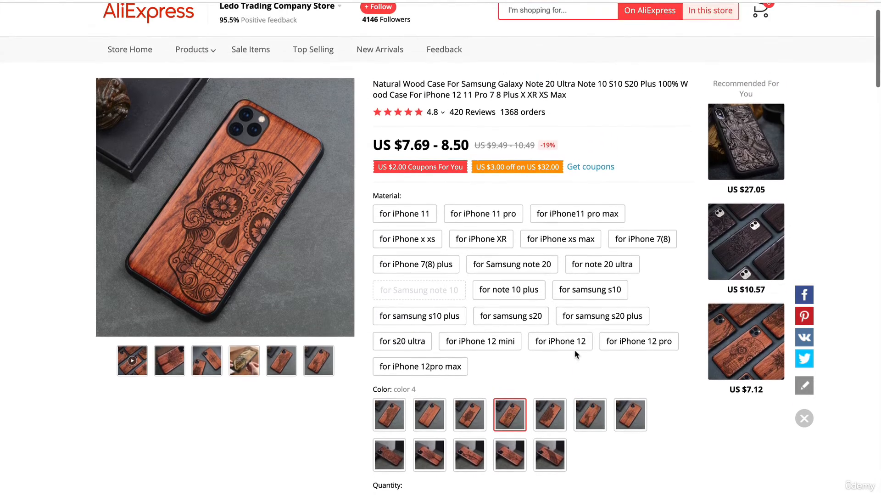
scroll(628, 159, "down", 1)
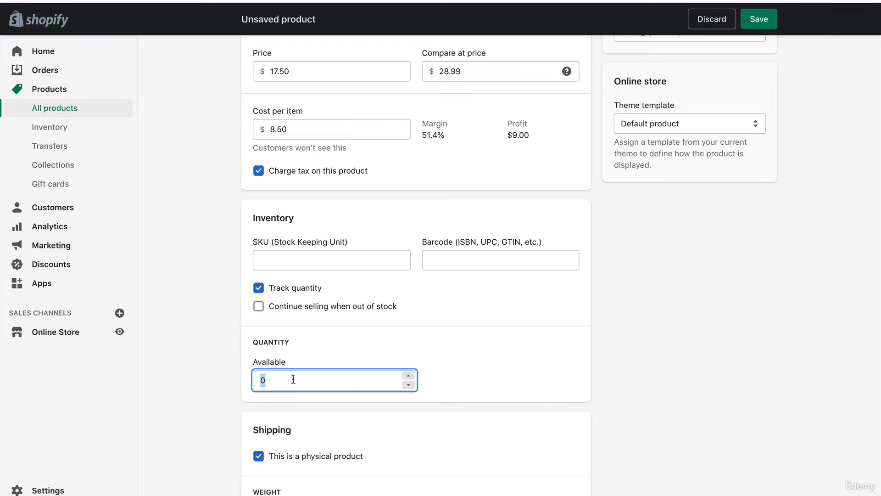
type("99")
left_click(191, 356)
scroll(192, 356, "down", 4)
scroll(192, 356, "up", 3)
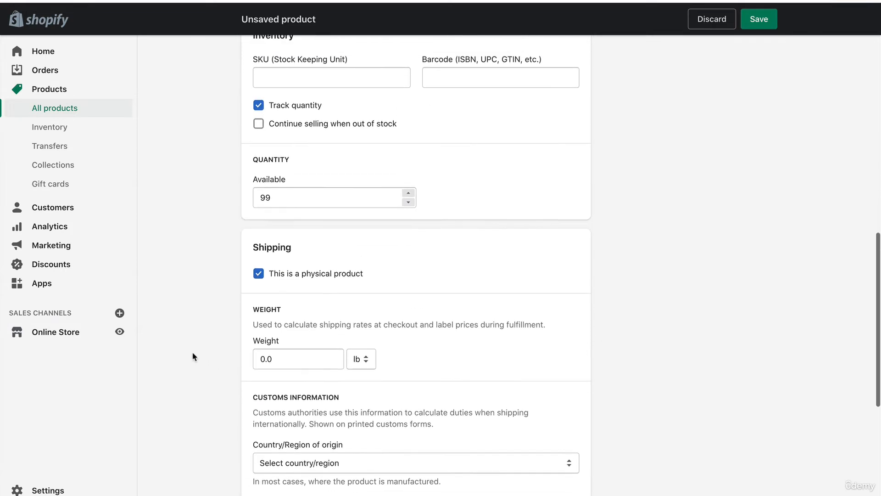
left_click(260, 204)
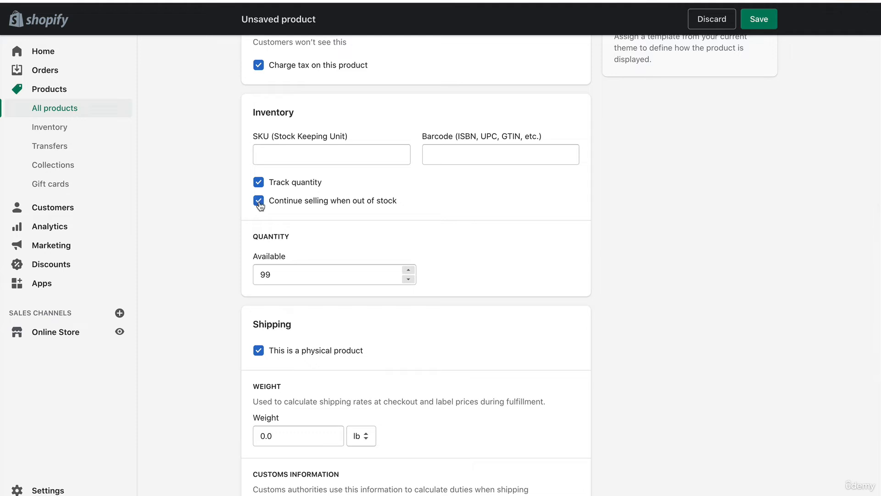
left_click(259, 202)
scroll(190, 264, "down", 5)
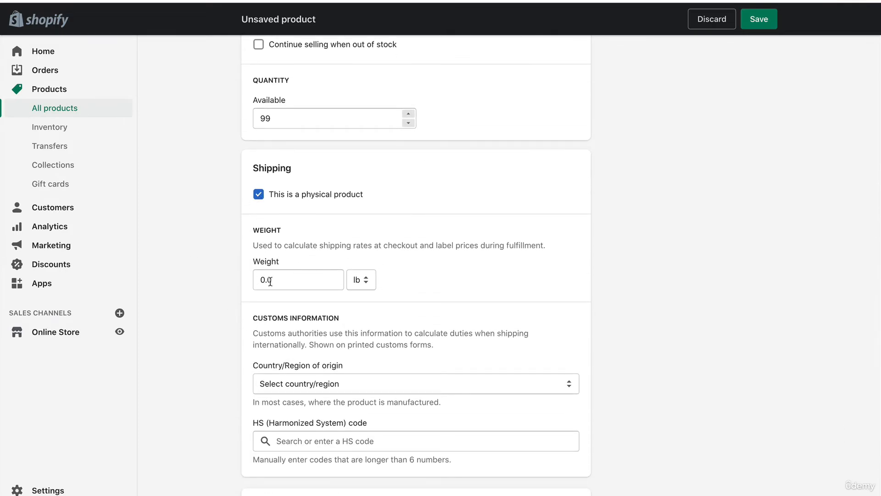
left_click(293, 281)
left_click(174, 307)
Set the country/region of origin in the customs information to United States.
scroll(198, 260, "down", 4)
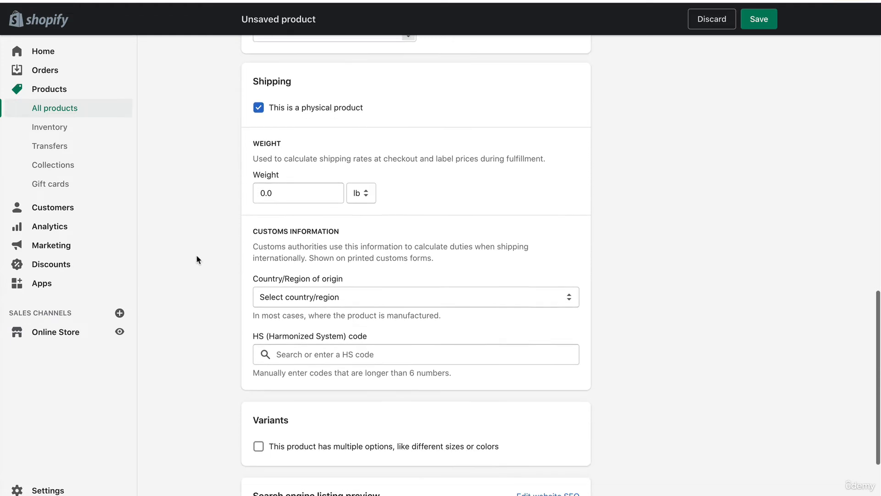
left_click(300, 297)
type("un")
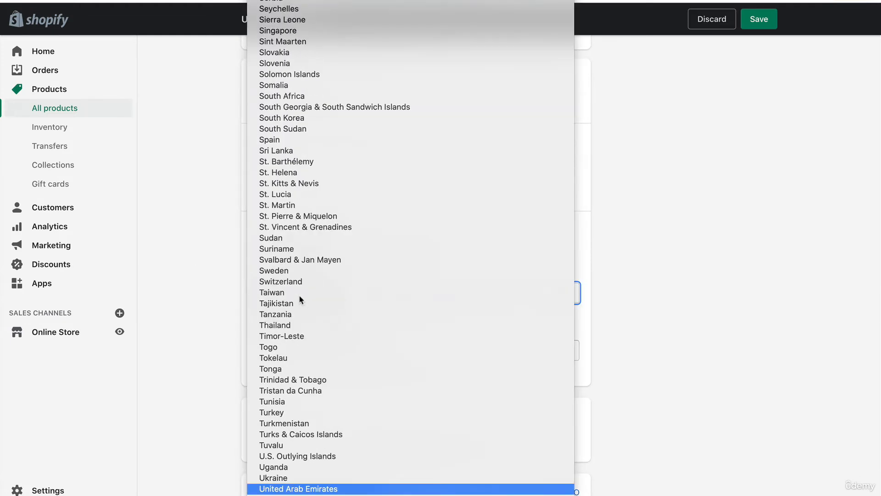
key("Down")
key("Down")
key("Return")
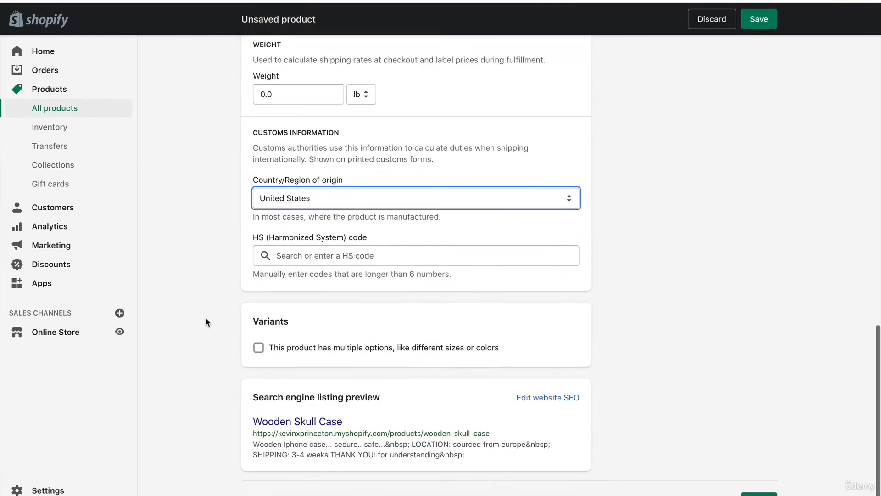
Enable multiple options for the product and set the first variant option to Style.
scroll(206, 322, "down", 1)
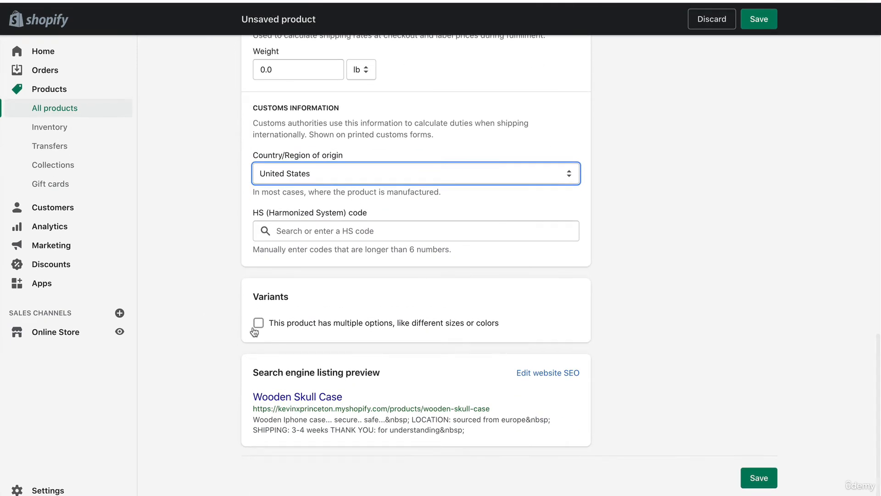
left_click(258, 323)
scroll(202, 334, "down", 2)
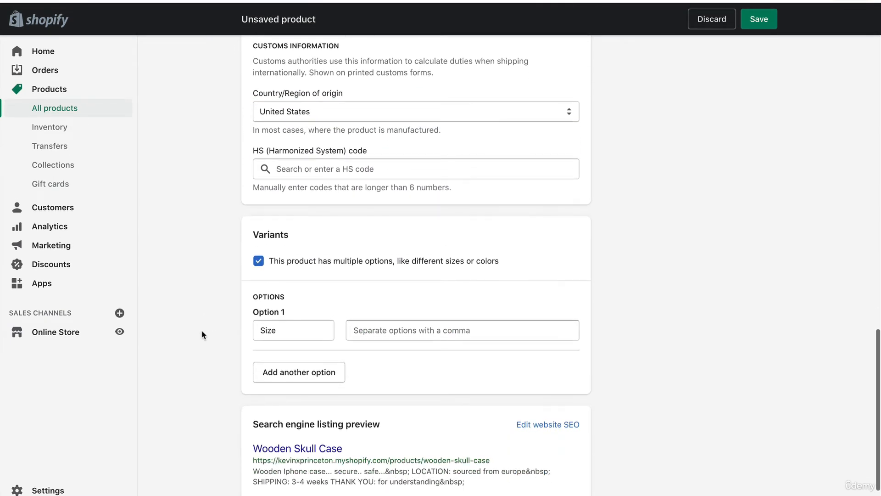
left_click(268, 329)
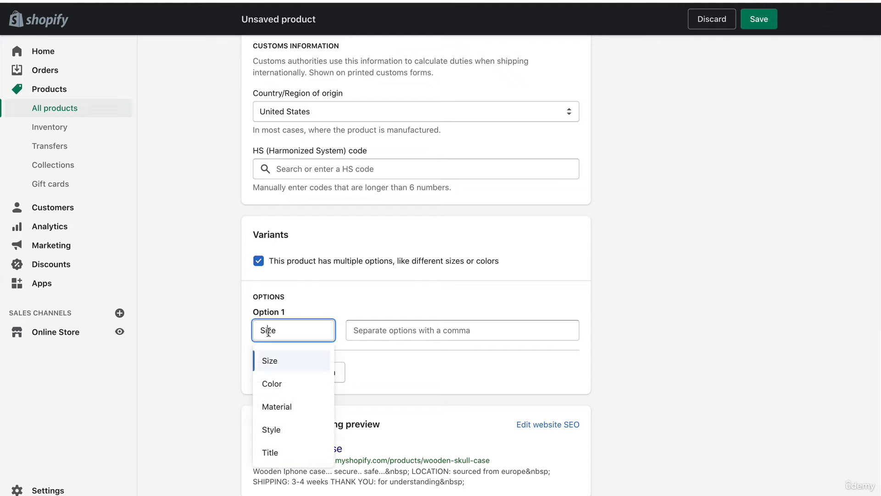
left_click(274, 427)
Add "iphone 12", "iphone 11" and "iphone 11 max" as the values of the Style option.
left_click(387, 329)
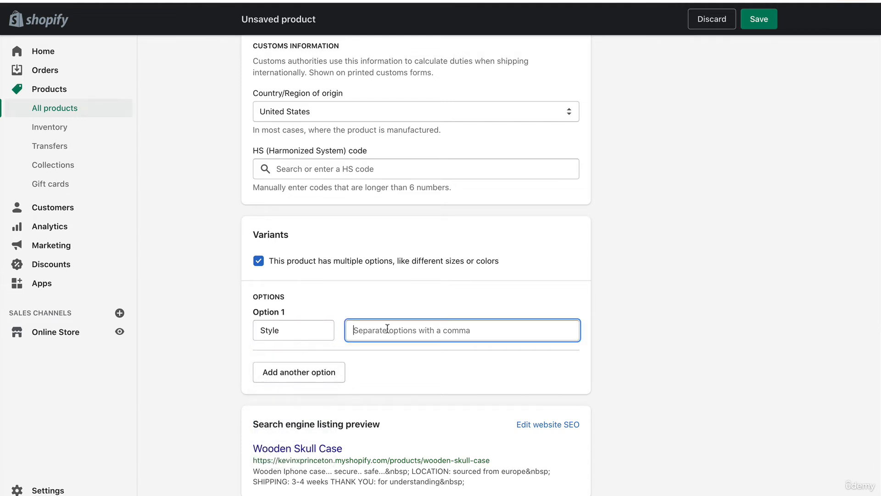
type("iphone 12")
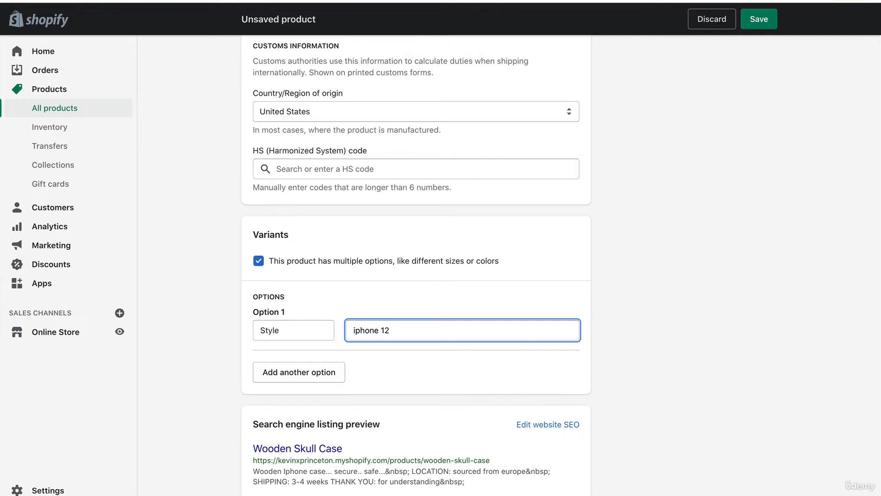
key("Return")
type("iphone 1")
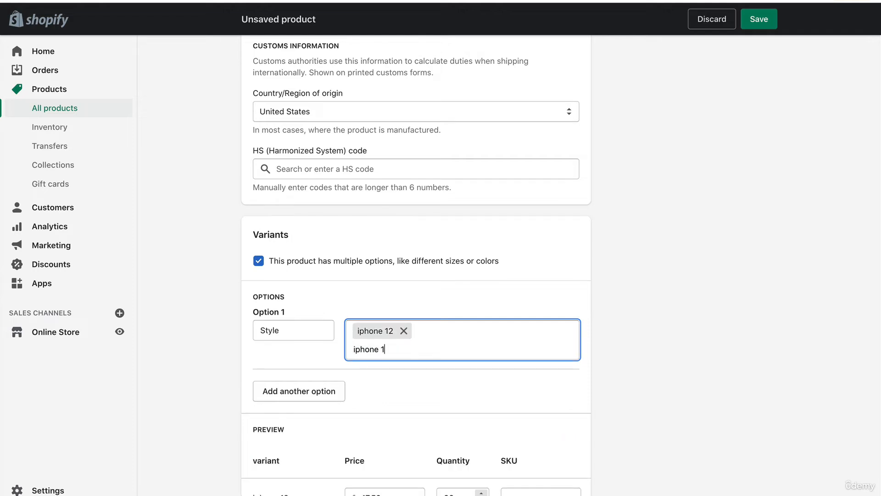
type("1")
key("Return")
type("iphone 11 ")
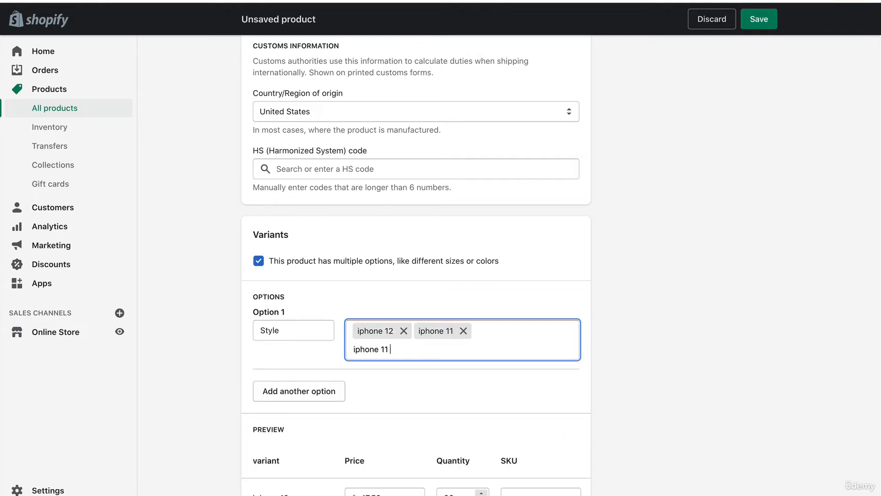
type("max")
key("Return")
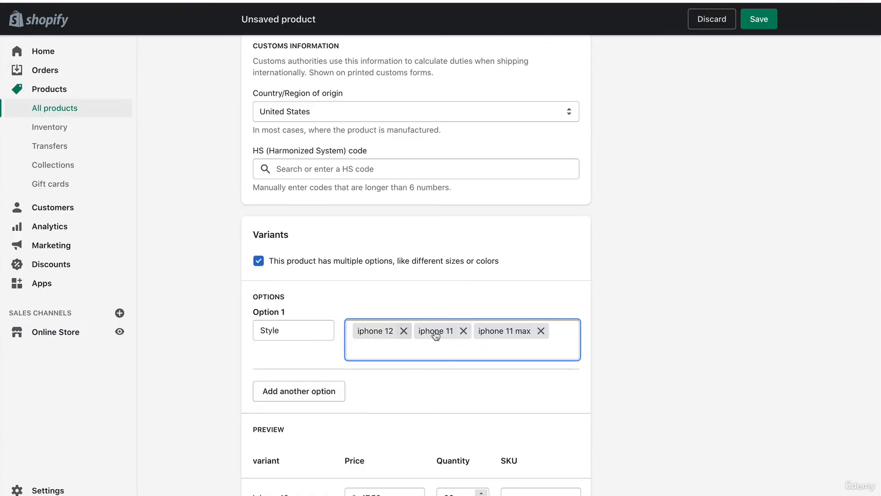
Review the prices and quantities in the variant preview and the search engine listing preview.
scroll(612, 298, "down", 2)
scroll(425, 329, "down", 2)
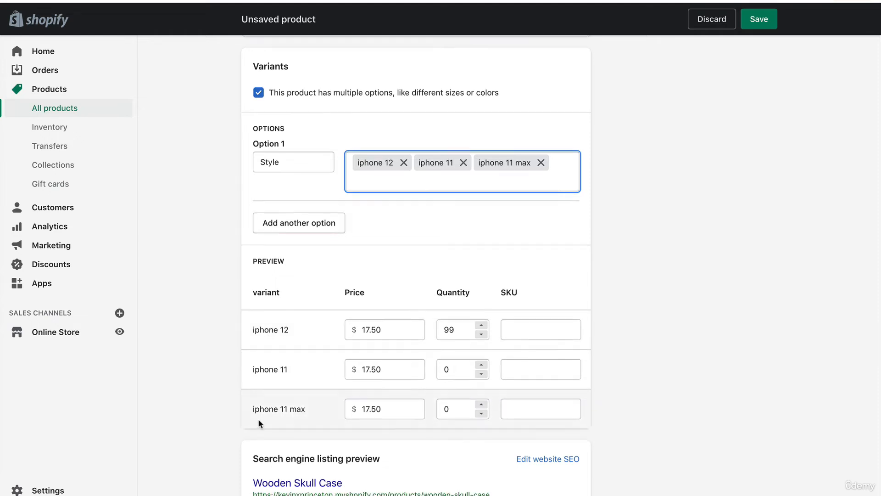
scroll(258, 419, "down", 2)
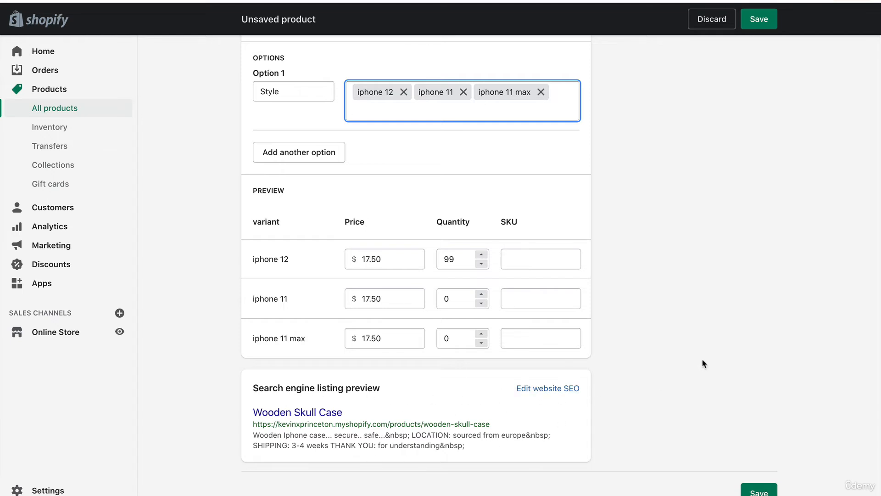
scroll(702, 360, "up", 2)
scroll(702, 364, "down", 2)
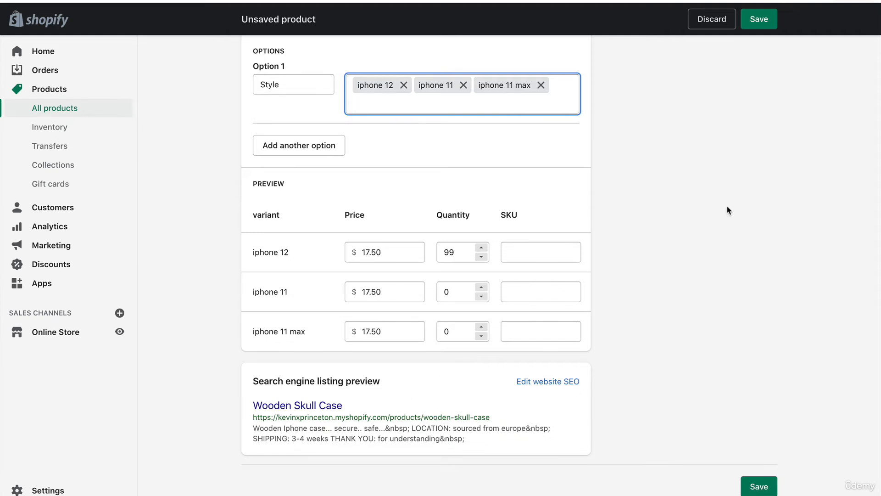
scroll(727, 208, "up", 7)
scroll(726, 208, "up", 10)
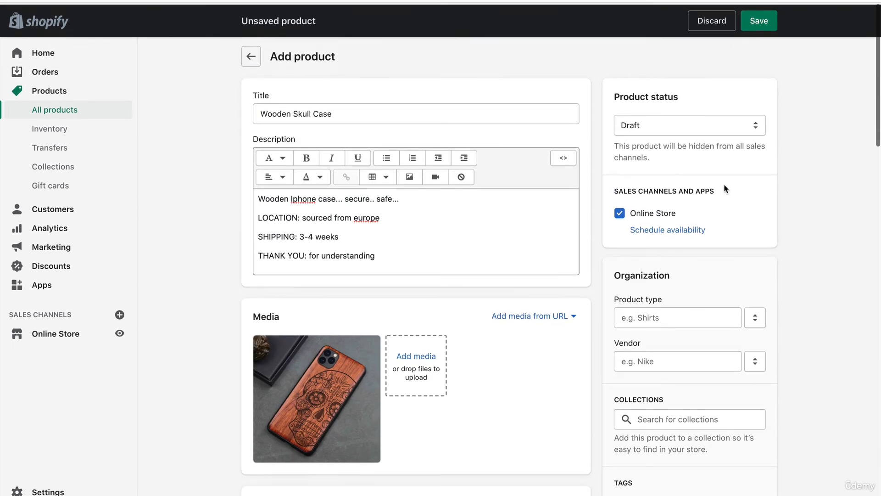
left_click(652, 120)
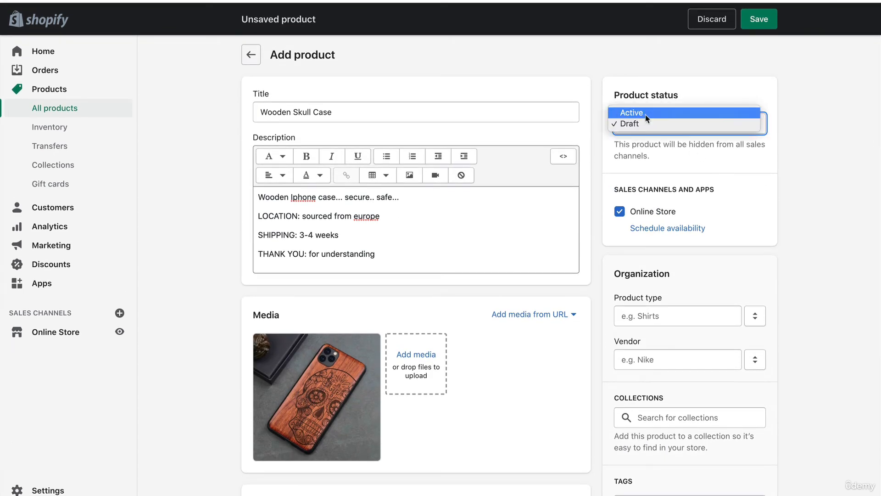
left_click(647, 113)
left_click(648, 130)
left_click(649, 133)
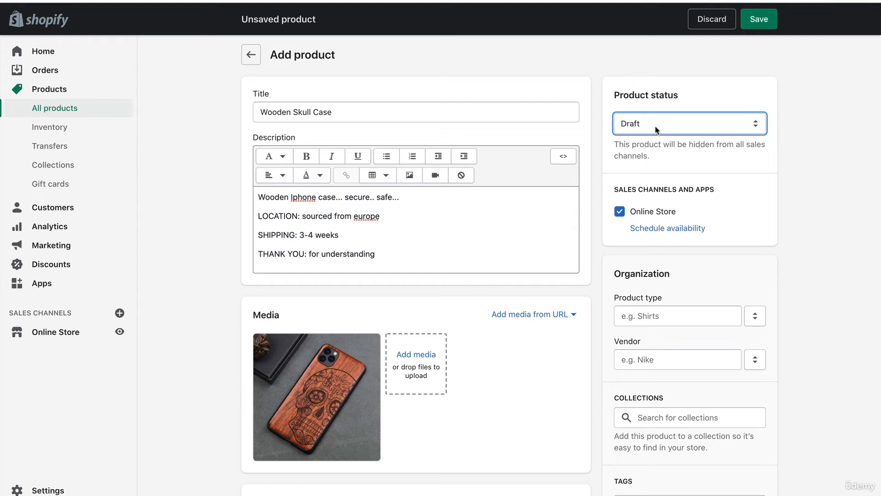
left_click(657, 130)
left_click(649, 114)
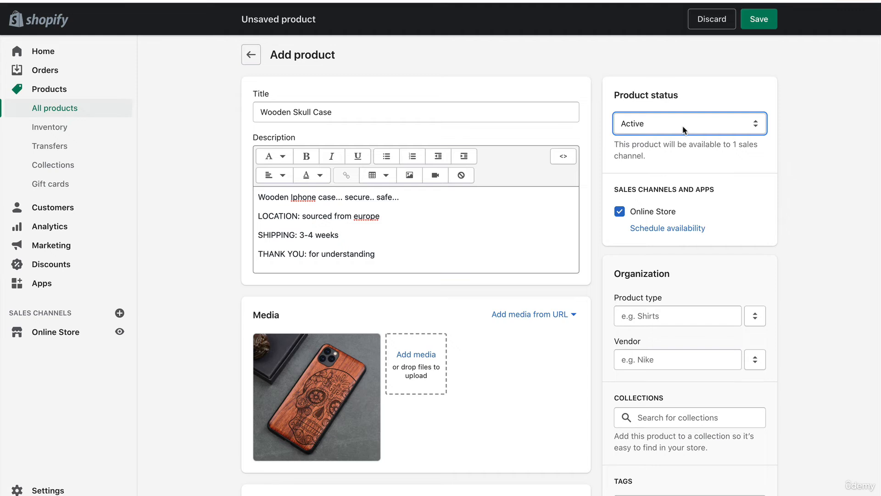
left_click(680, 127)
left_click(655, 132)
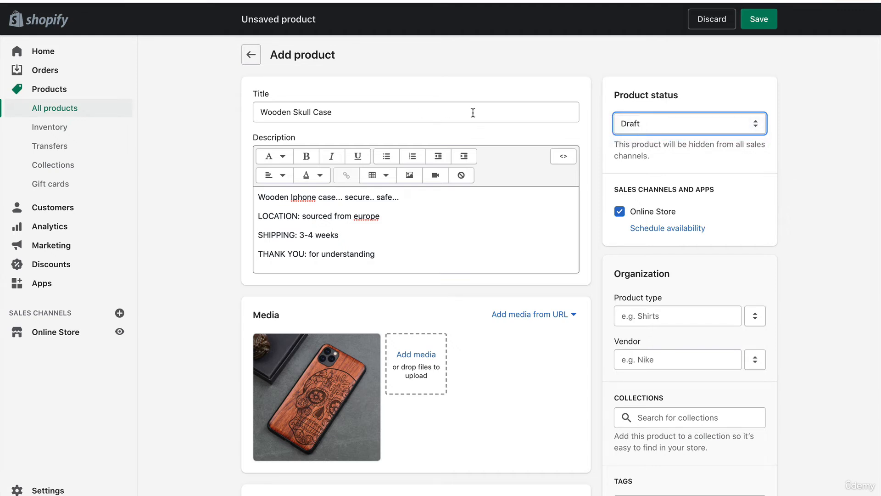
Set the product status to Active.
left_click(617, 133)
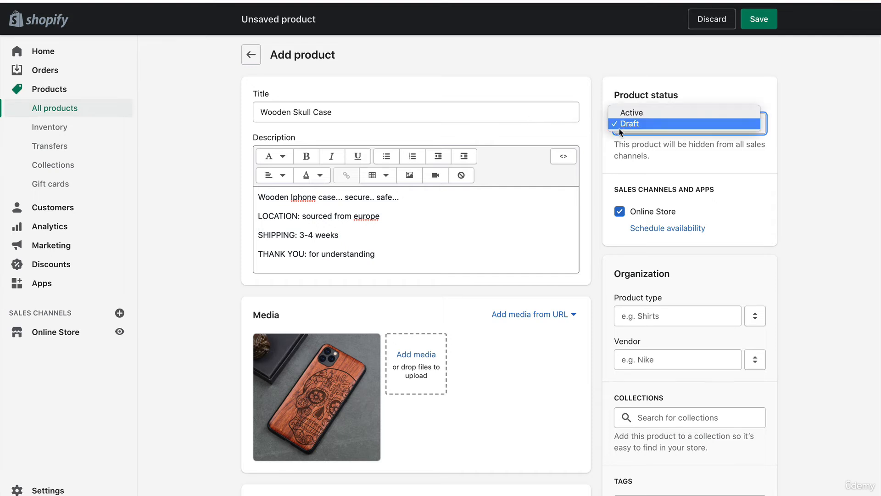
left_click(632, 114)
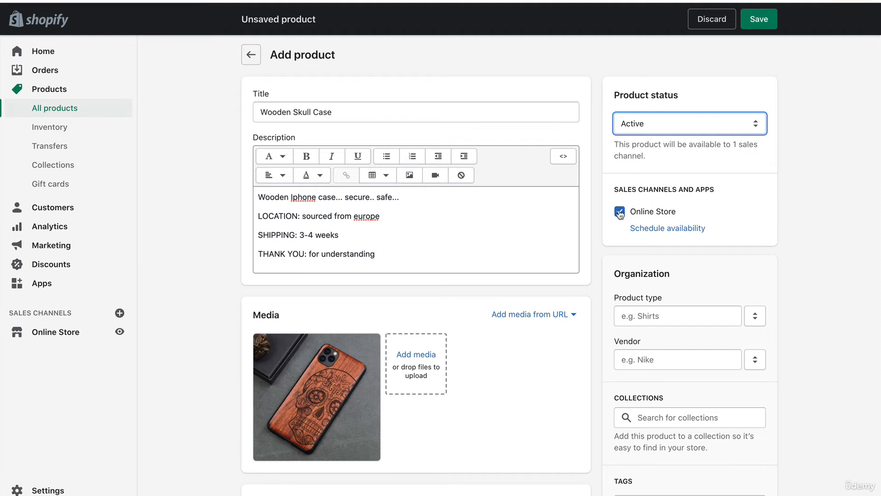
Set the product type to "Wood" and enter "Aliexpress" as the vendor.
scroll(801, 221, "down", 2)
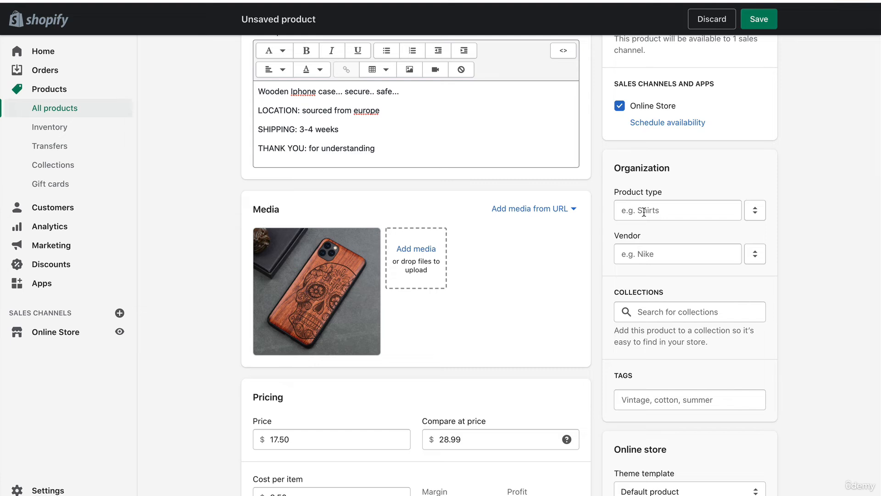
left_click(644, 212)
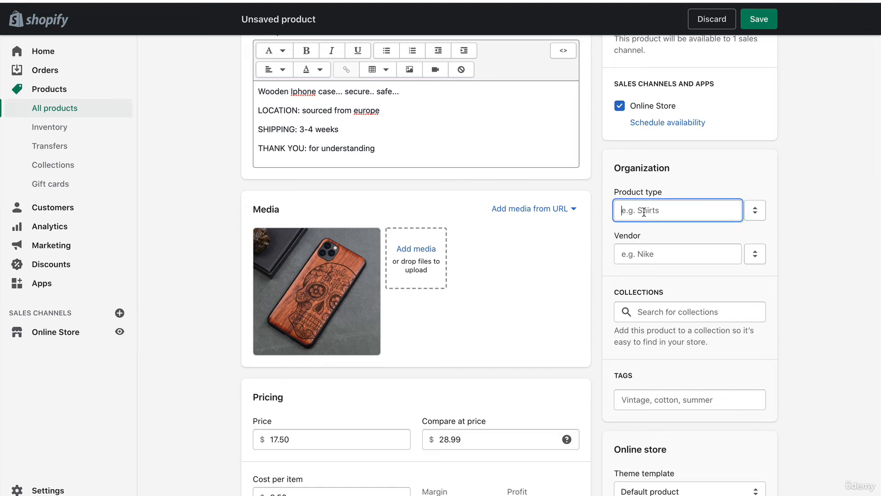
type("Wood")
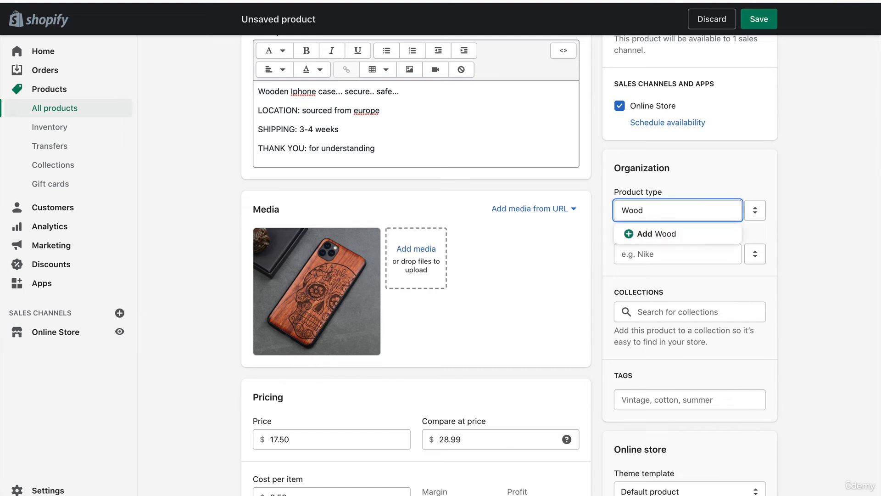
left_click(809, 157)
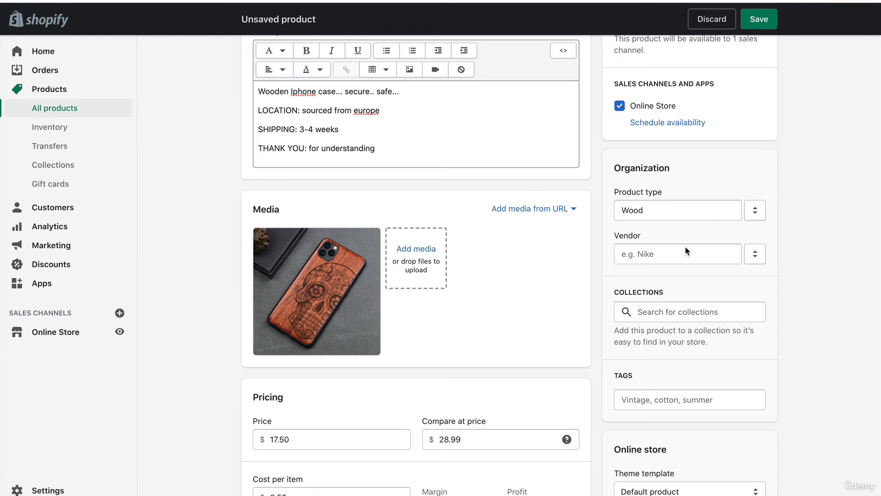
left_click(661, 253)
type("Aliexpress")
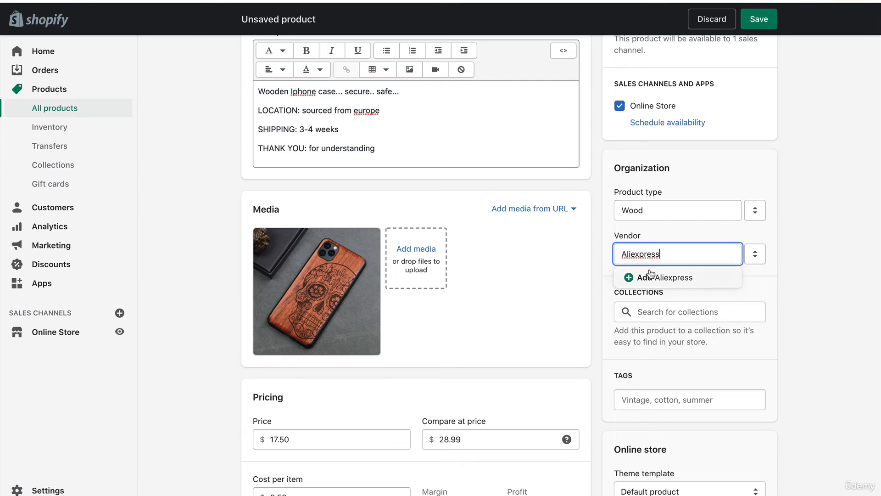
Extend the product's vendor name to "Aliexpress123" and check the supplier's AliExpress product page.
type("123")
left_click(775, 187)
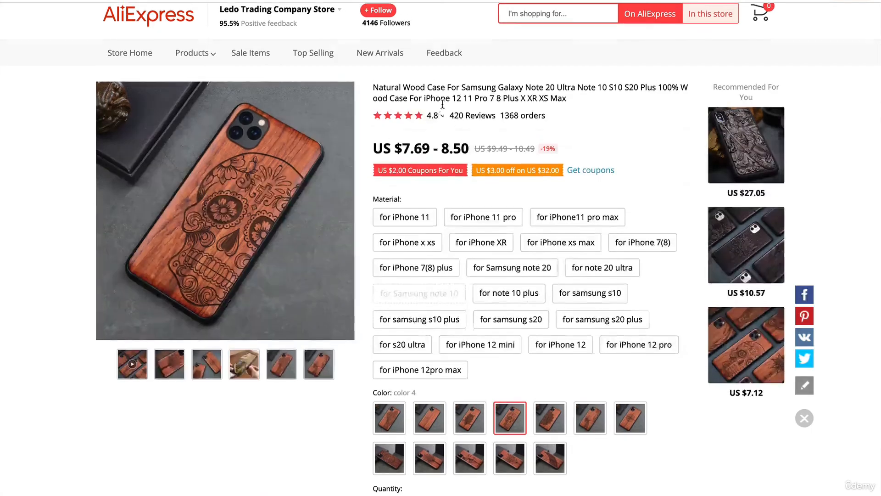
scroll(443, 105, "up", 1)
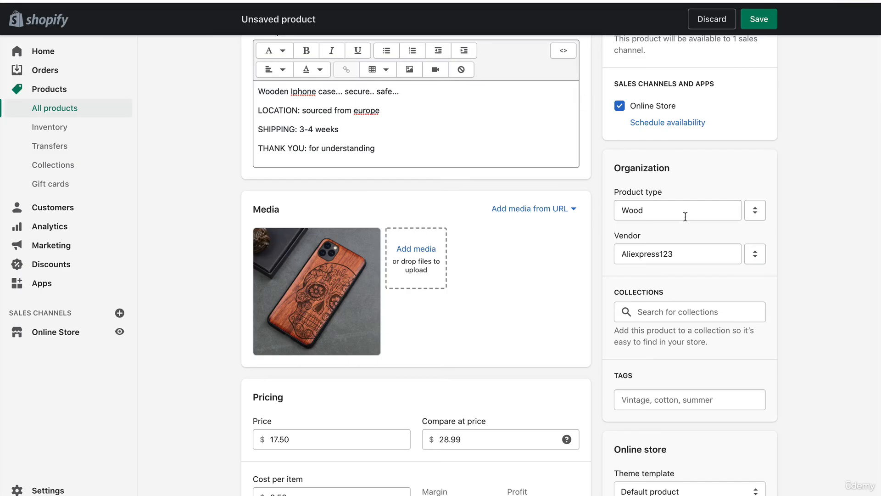
Add the product to the Wood and Best Sellers collections.
scroll(685, 217, "down", 2)
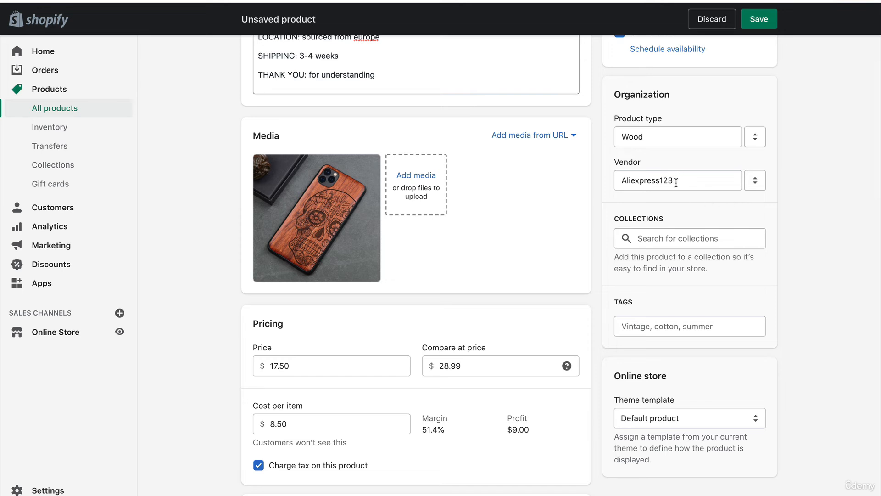
scroll(684, 183, "down", 2)
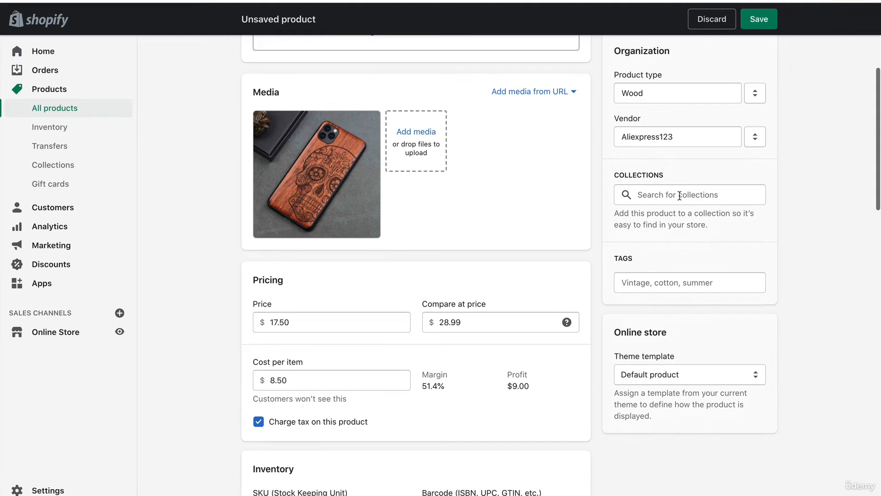
left_click(664, 196)
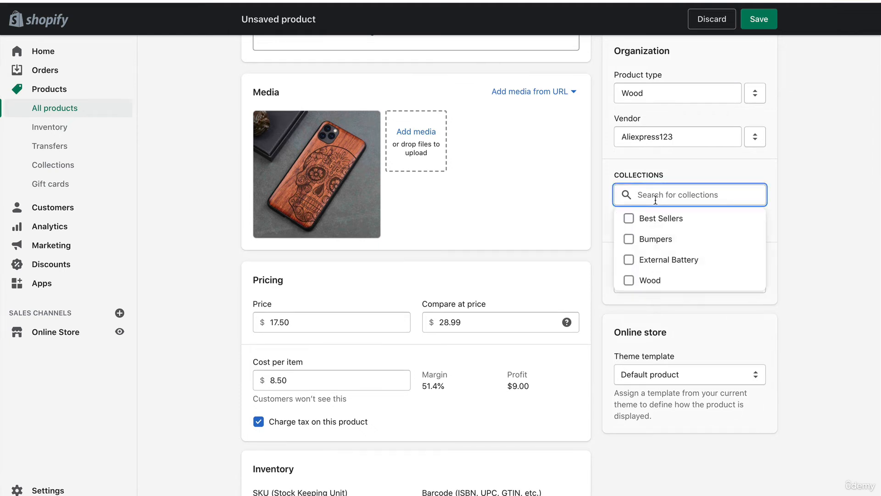
left_click(630, 281)
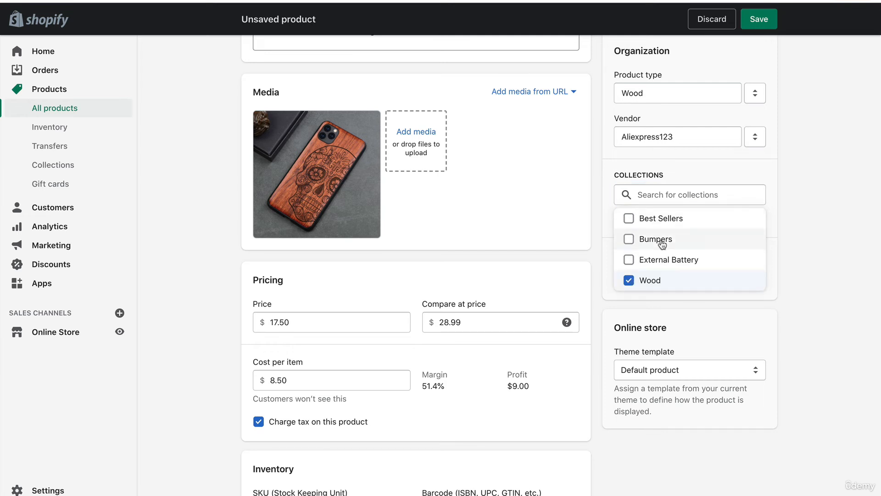
left_click(629, 220)
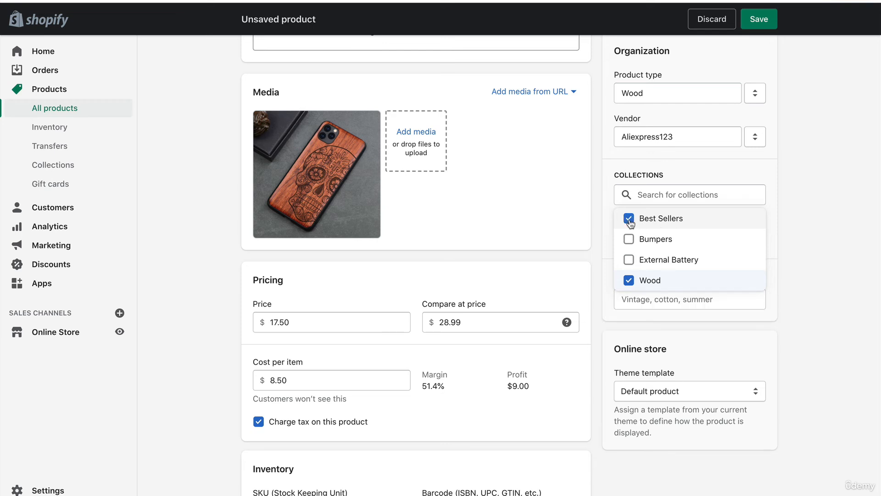
left_click(604, 234)
Add the tags "wood" and "skull" to the product.
scroll(604, 234, "down", 2)
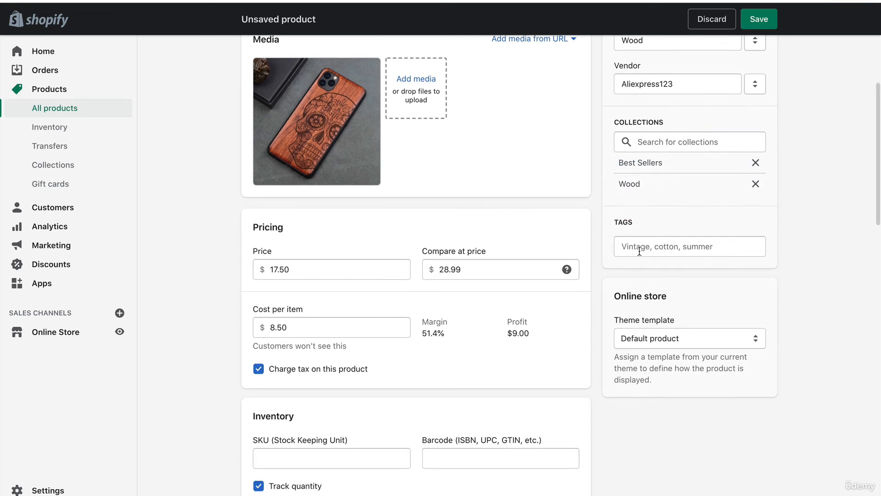
scroll(641, 255, "up", 1)
left_click(639, 265)
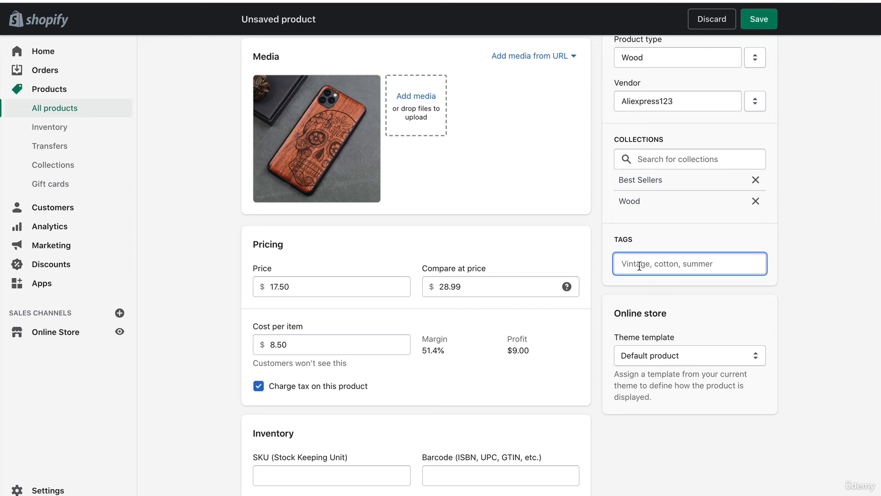
type("wood")
key("Return")
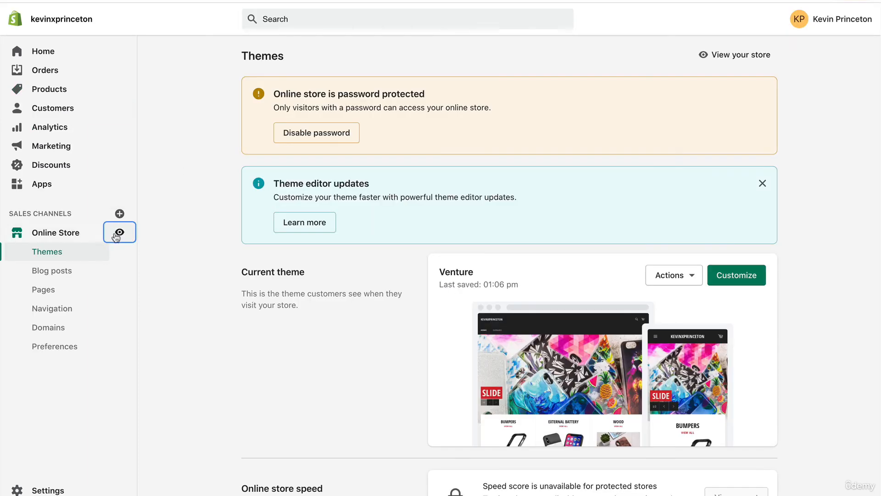
left_click(115, 232)
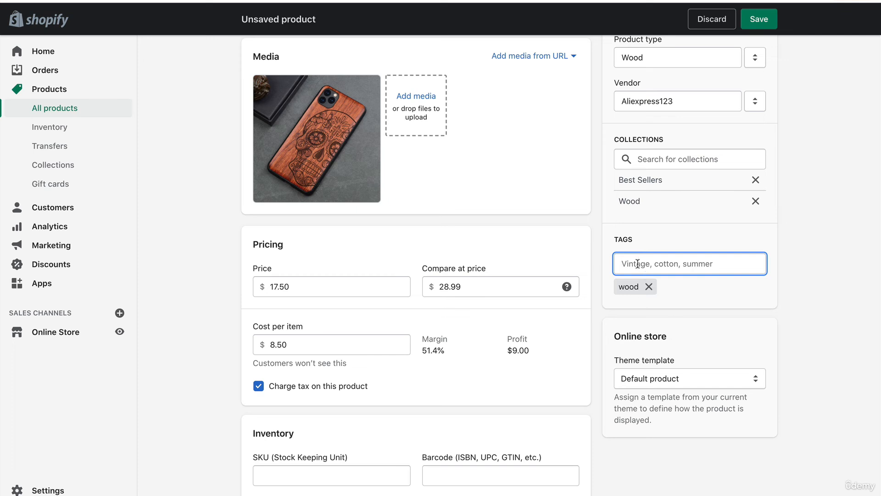
type("skull")
key("Return")
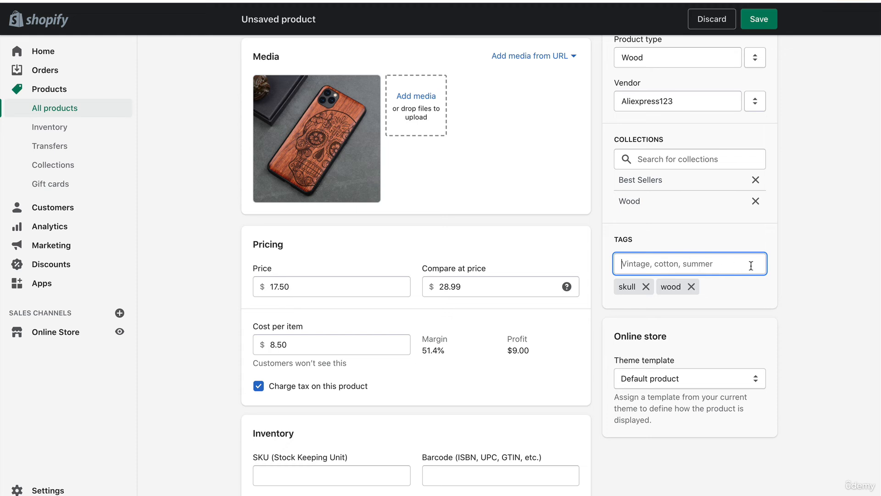
left_click(802, 274)
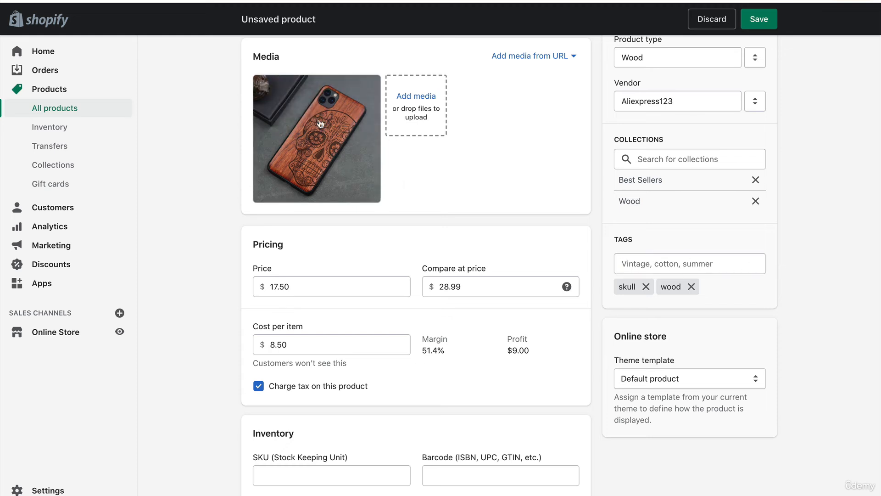
Save the new product and leave its details page.
scroll(840, 324, "down", 2)
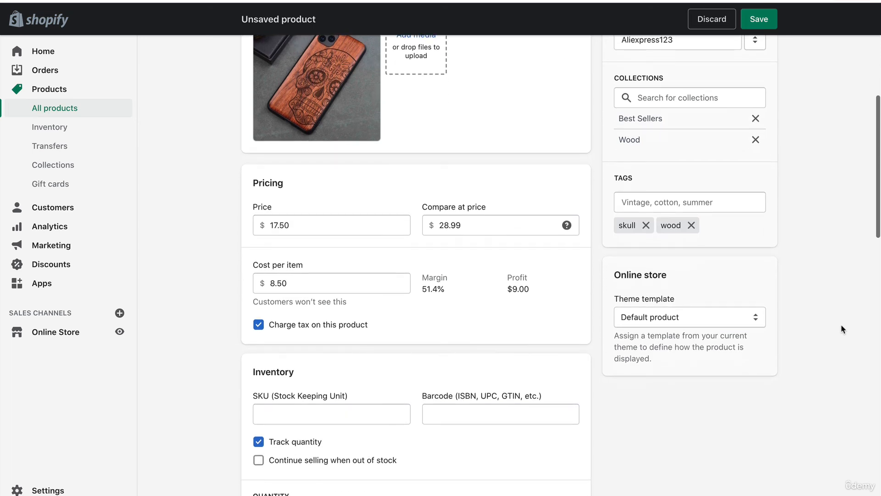
scroll(806, 216, "up", 5)
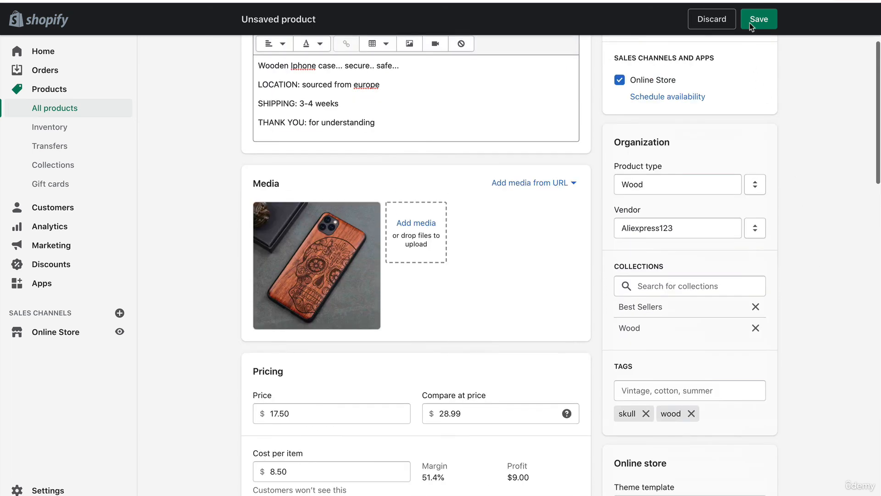
left_click(752, 19)
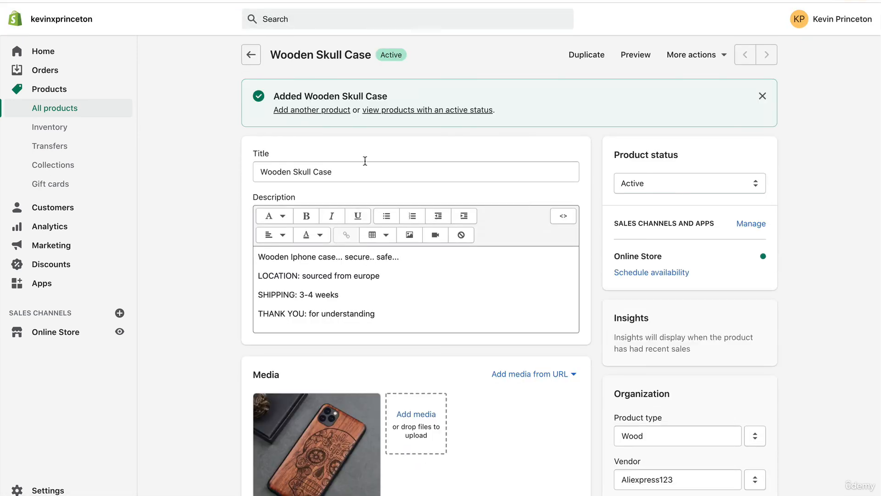
left_click(251, 55)
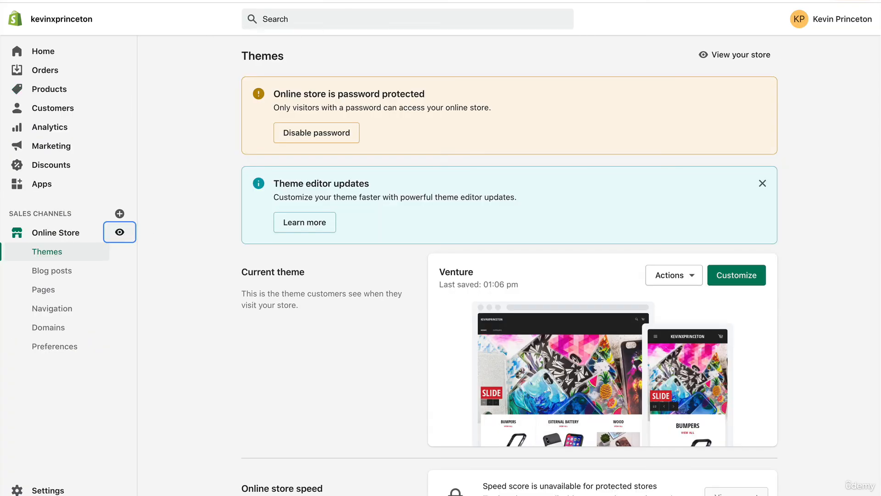
View the online store and open the Wooden Skull Case from the Best Sellers section of its home page.
left_click(119, 233)
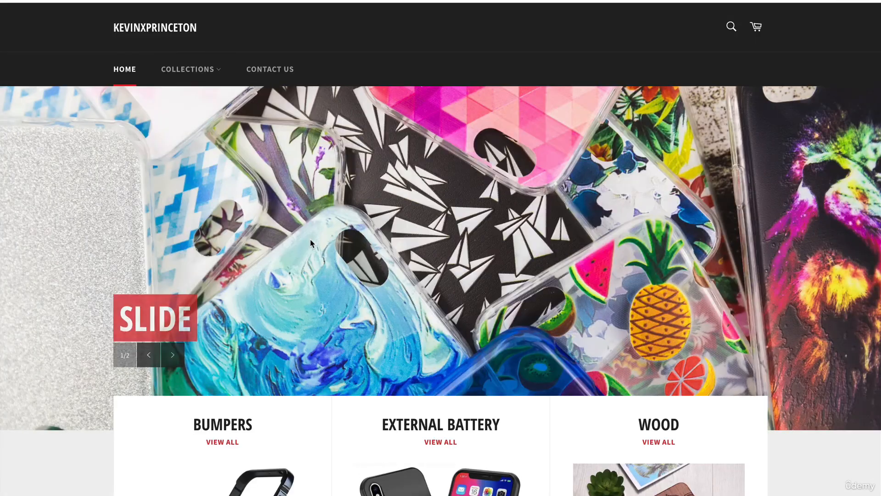
scroll(311, 241, "down", 4)
scroll(310, 243, "down", 8)
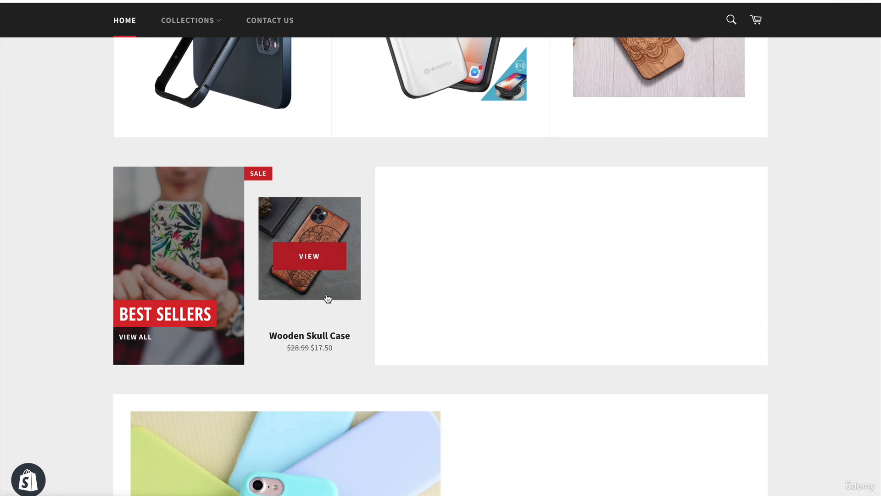
left_click(297, 320)
scroll(529, 296, "down", 2)
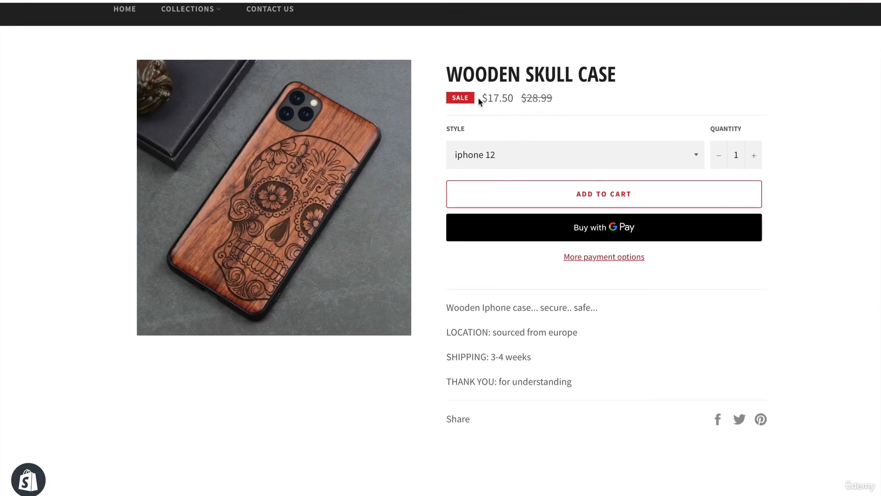
Check the sale price, compare-at price and available Style choices on the product's storefront page.
left_click_drag(522, 100, 553, 98)
left_click(552, 98)
left_click(697, 160)
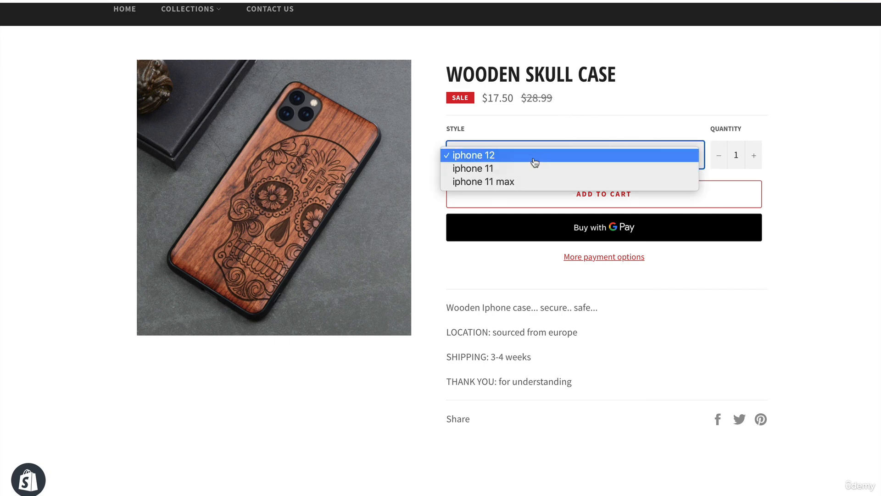
left_click(694, 113)
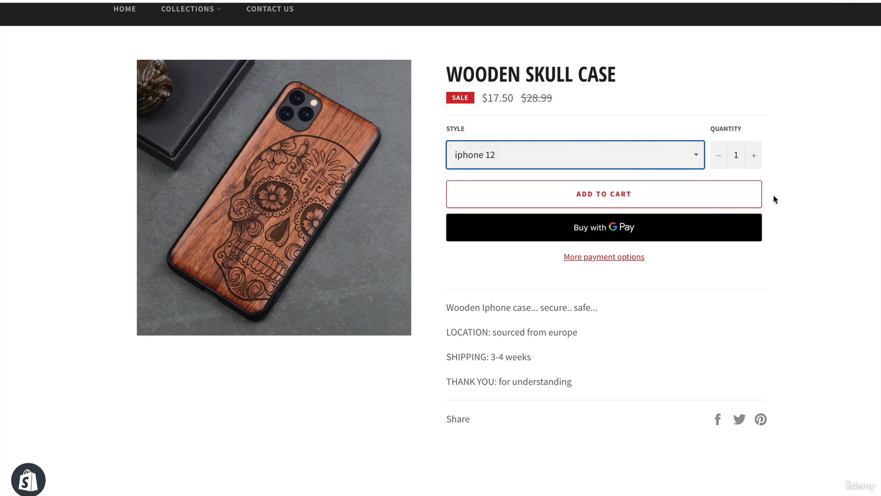
Review the Wooden Skull Case description text on the storefront page, from the opening line to the thank-you note.
scroll(580, 321, "down", 1)
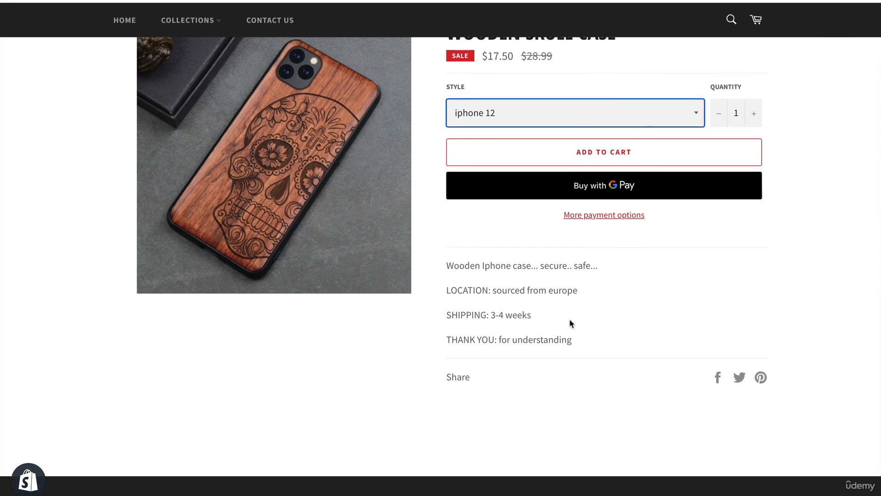
left_click_drag(447, 266, 583, 341)
left_click(580, 341)
left_click(448, 263)
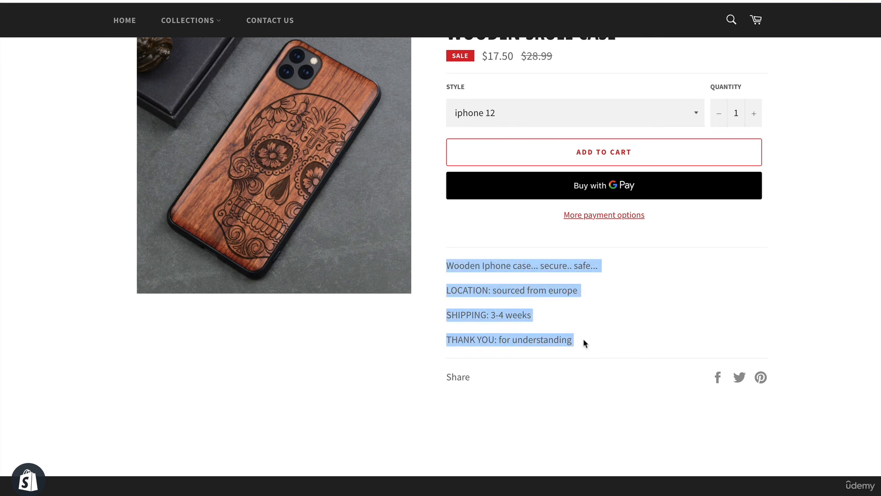
left_click(585, 343)
scroll(585, 344, "up", 1)
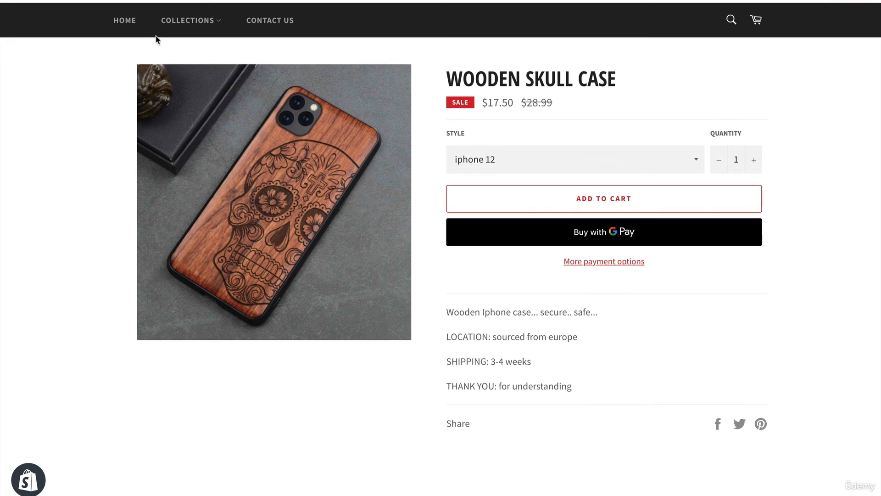
Return to the store's home page and open the Wood collection to check its product listing.
left_click(123, 21)
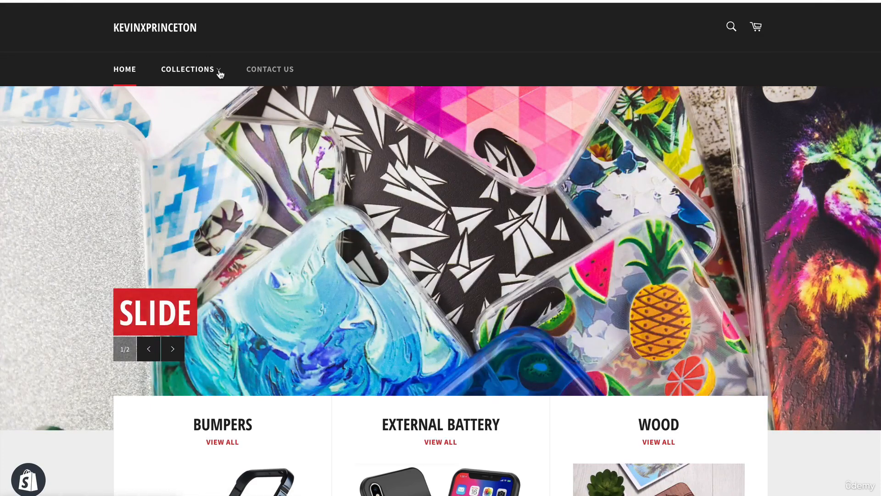
mouse_move(221, 73)
left_click(212, 160)
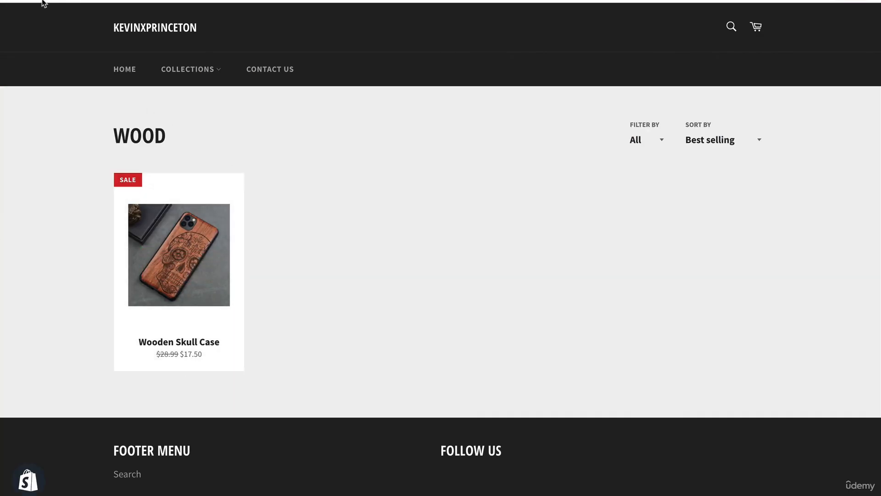
Go back to the store's home page and view its featured collections and Best Sellers section.
left_click(13, 1)
scroll(483, 202, "down", 9)
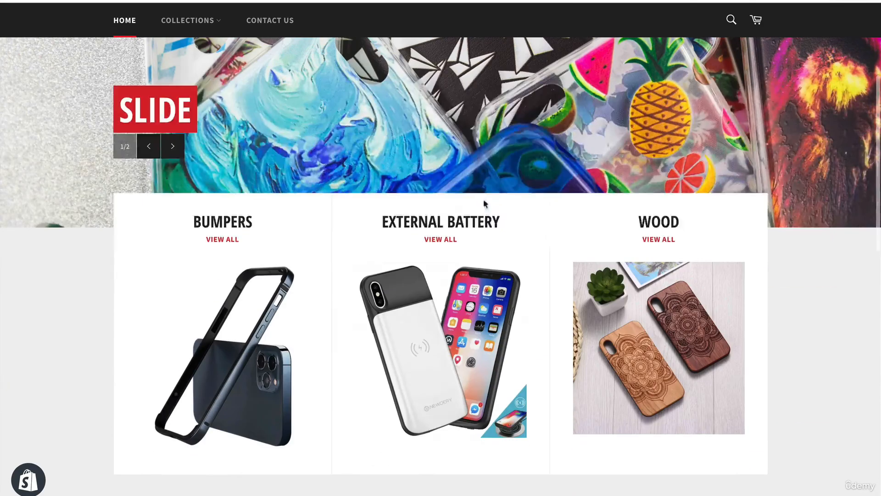
scroll(485, 204, "up", 1)
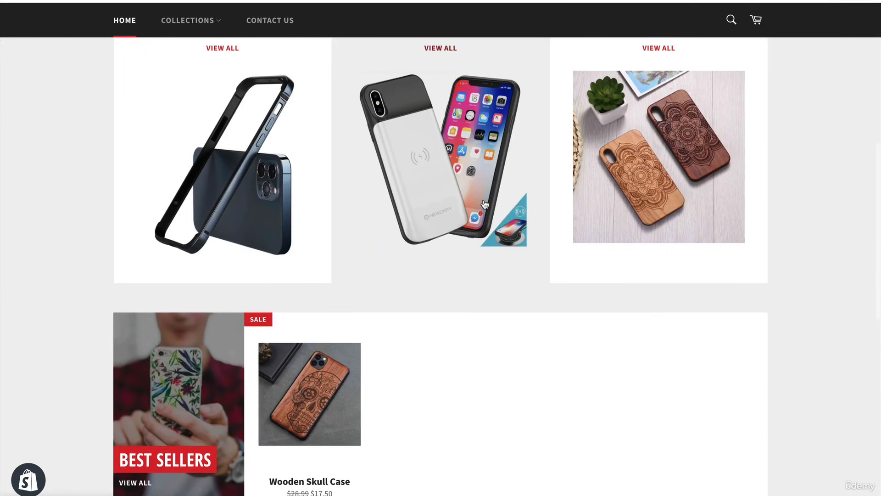